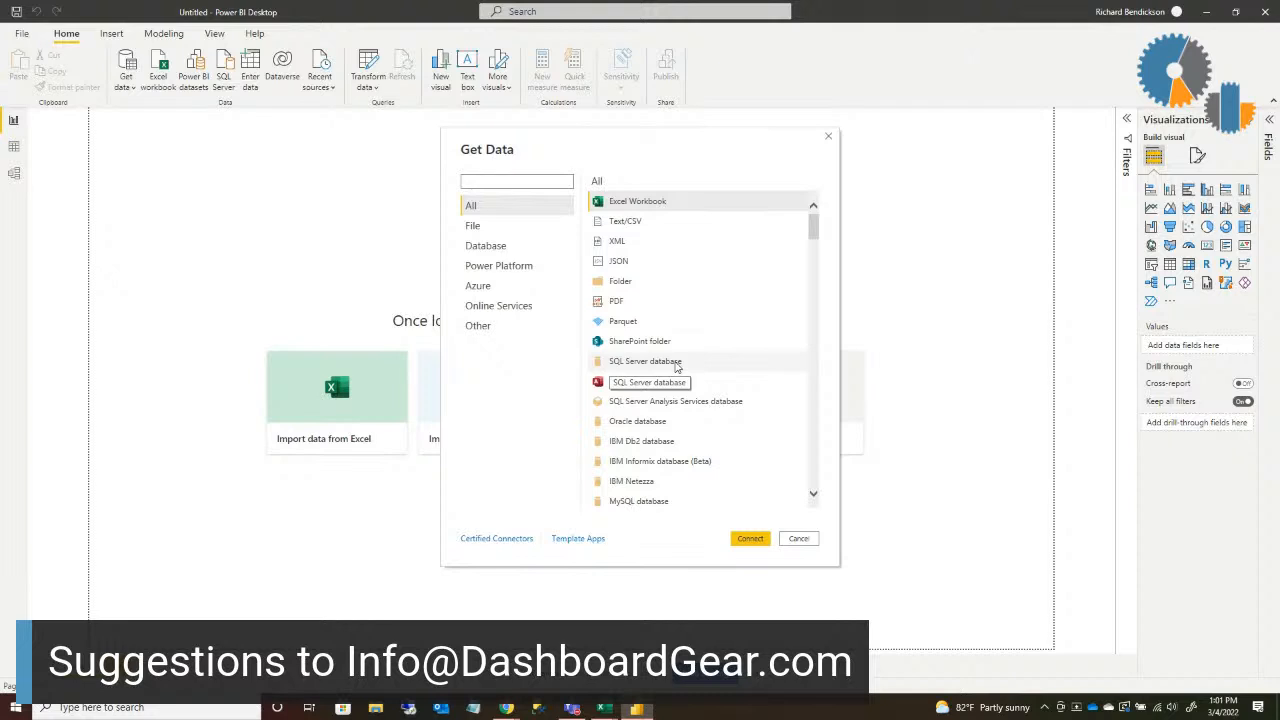
Step: Connect to the SQL Server database LawsonApps9 on server rbsurfacebook2 in Import mode
{"action": "left_click", "coordinate": [676, 364]}
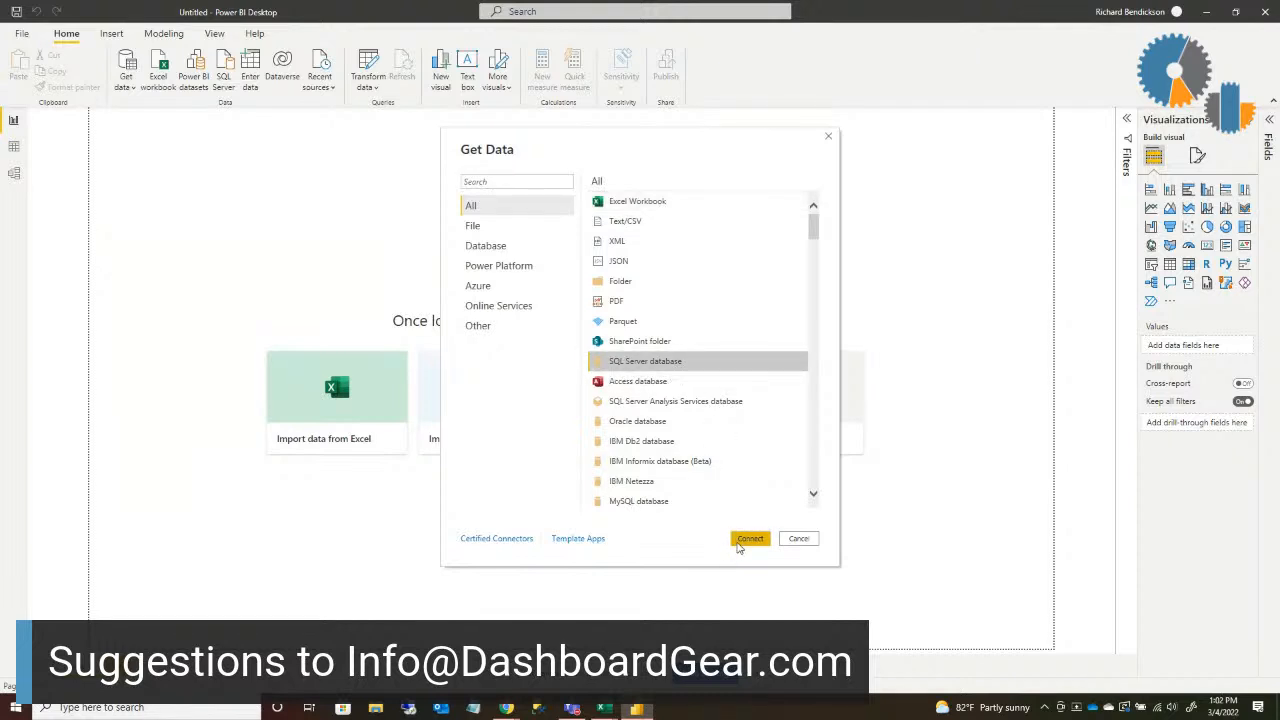
{"action": "left_click", "coordinate": [740, 542]}
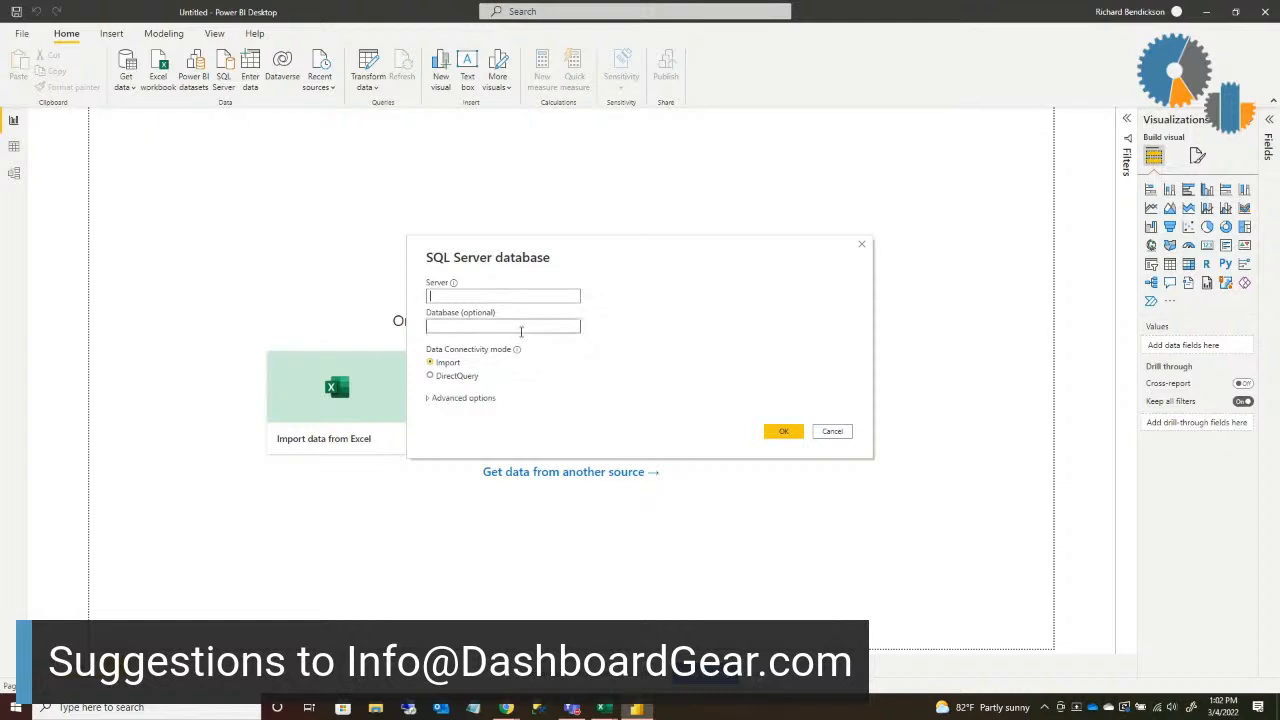
{"action": "type", "text": "rbsurfacebook2"}
{"action": "left_click", "coordinate": [521, 331]}
{"action": "type", "text": "LawsonApps9"}
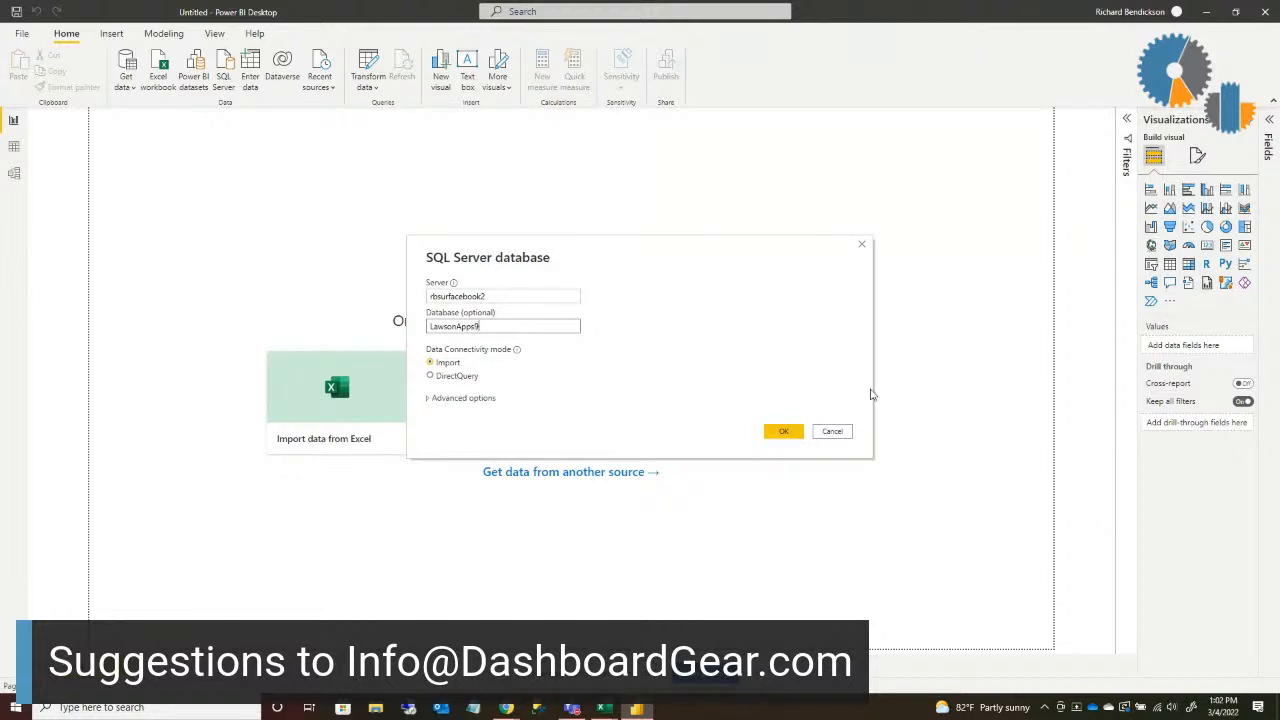
{"action": "left_click", "coordinate": [785, 435]}
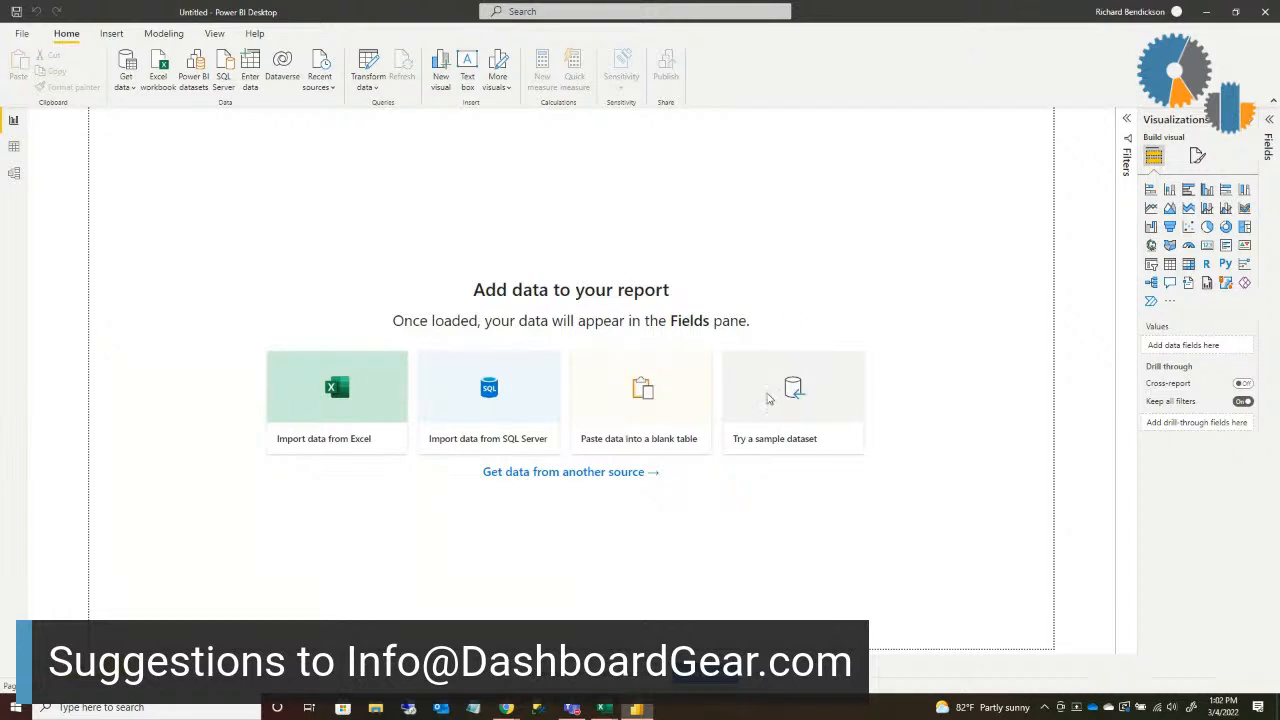
Step: Expand the LawsonApps9 database and select the ACACTIVITY table for import
{"action": "left_click", "coordinate": [374, 209]}
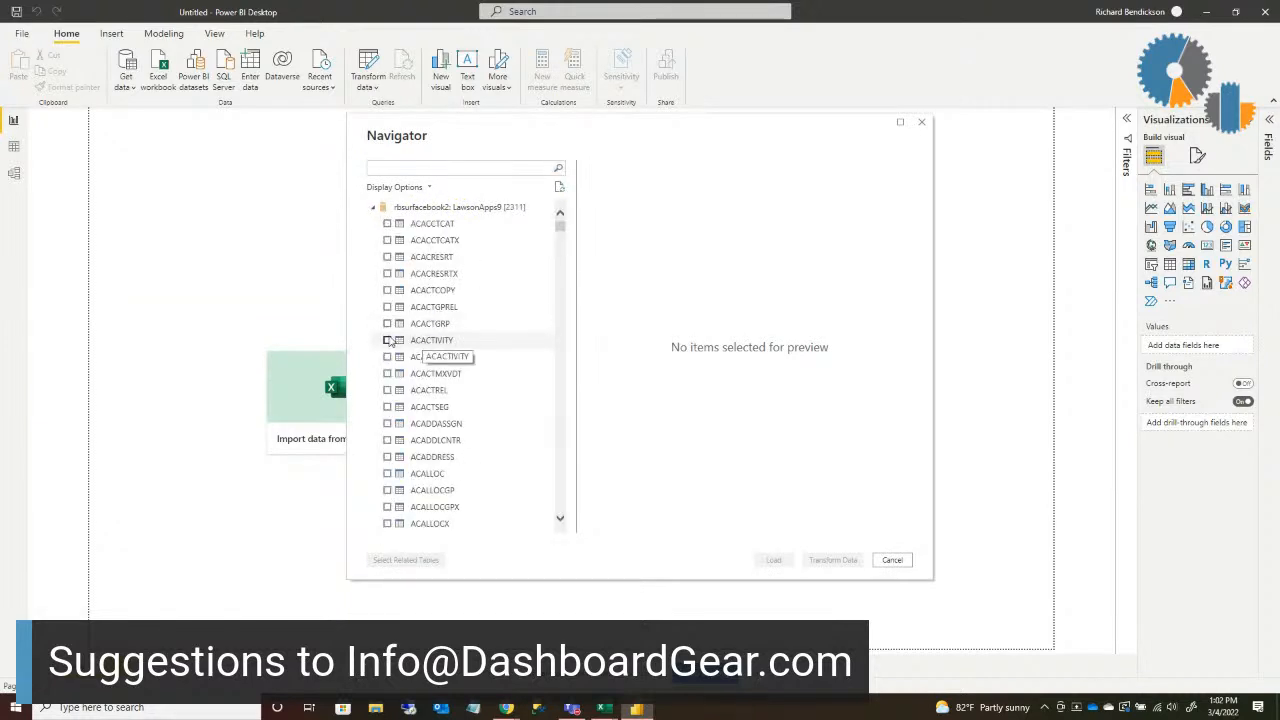
{"action": "left_click", "coordinate": [389, 341]}
{"action": "left_click", "coordinate": [389, 341]}
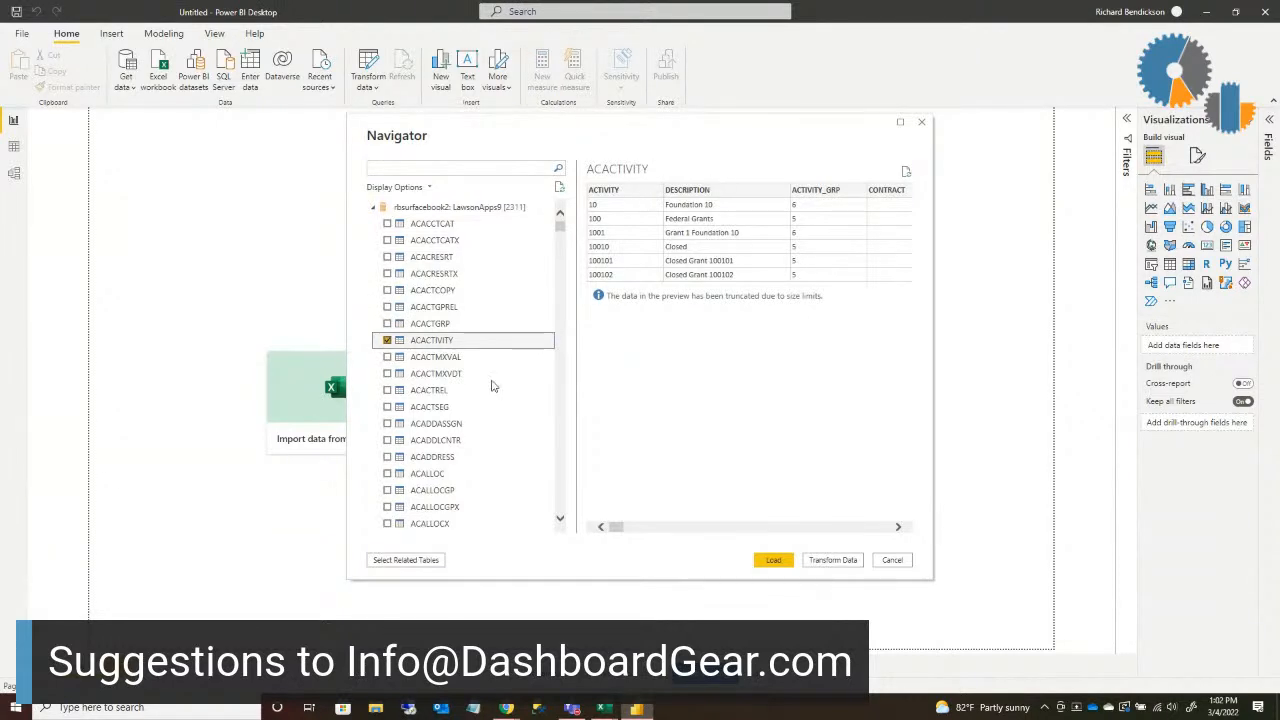
Step: Preview the GLNAMES table without including it, and add the GLSYSTEM table to the import selection
{"action": "scroll", "coordinate": [460, 408], "scroll_direction": "down", "scroll_amount": 2}
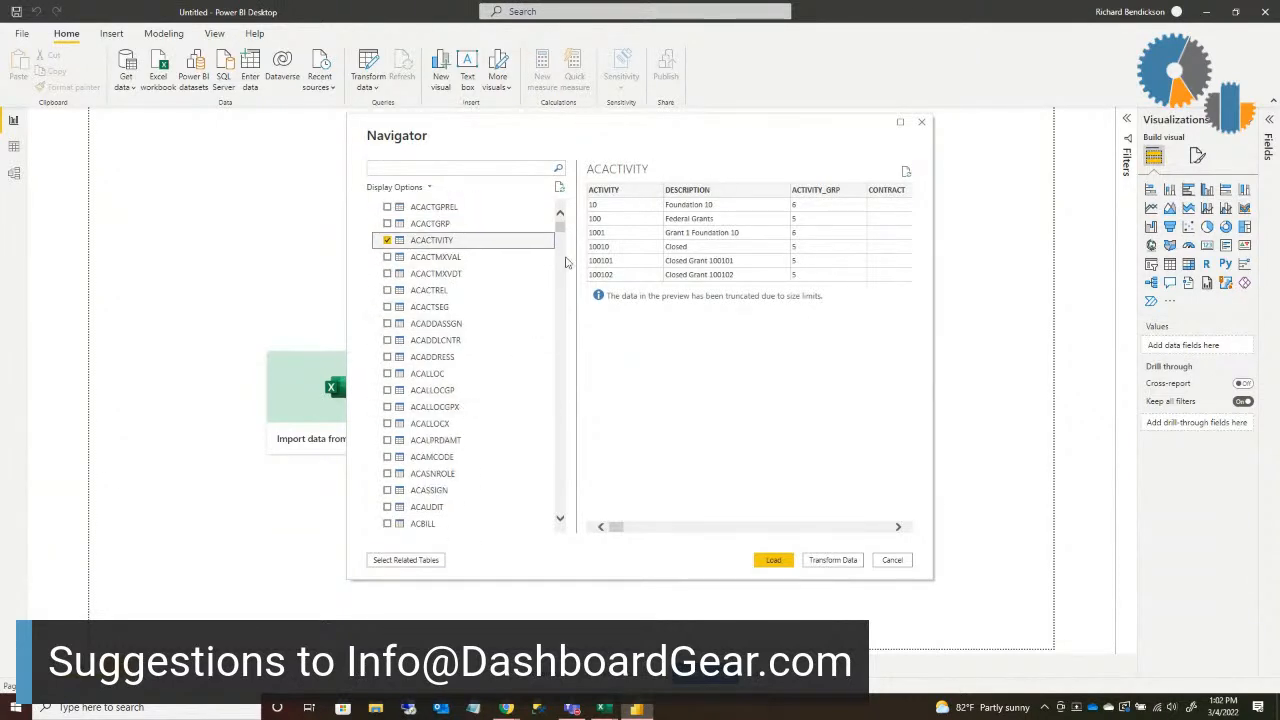
{"action": "left_click_drag", "start_coordinate": [563, 234], "coordinate": [563, 333]}
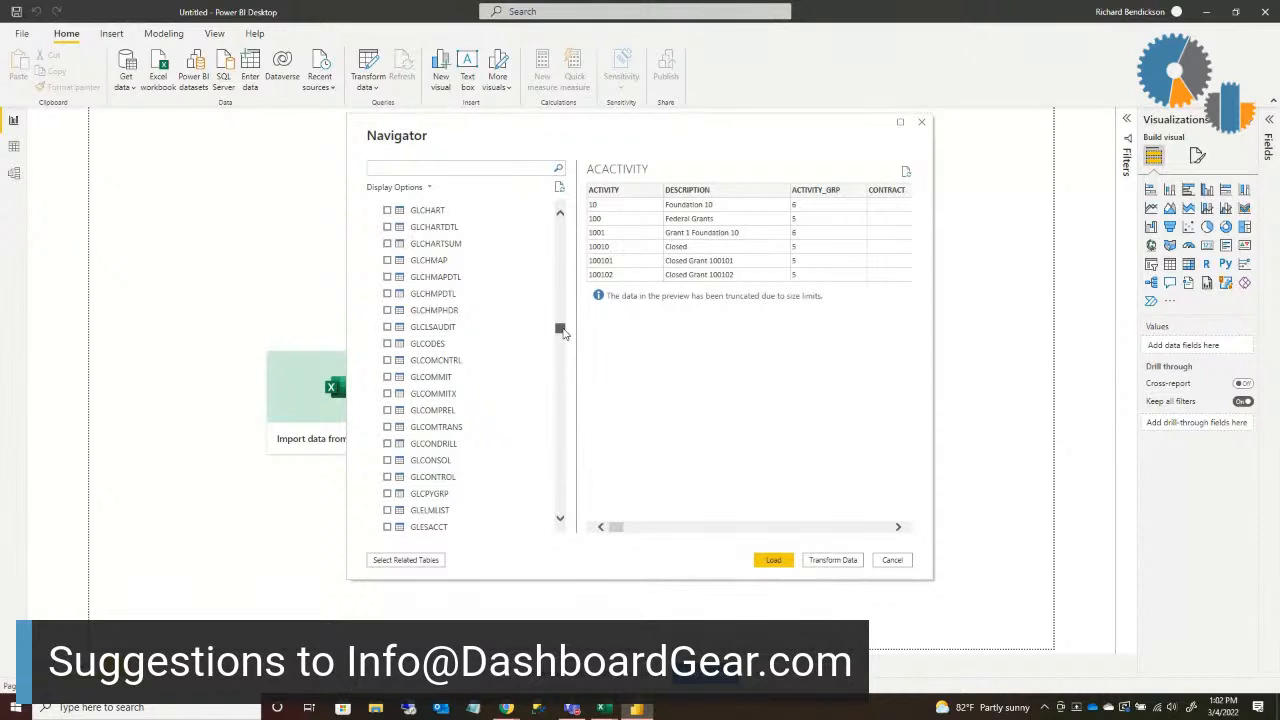
{"action": "scroll", "coordinate": [437, 462], "scroll_direction": "down", "scroll_amount": 5}
{"action": "scroll", "coordinate": [435, 460], "scroll_direction": "down", "scroll_amount": 3}
{"action": "left_click", "coordinate": [395, 411]}
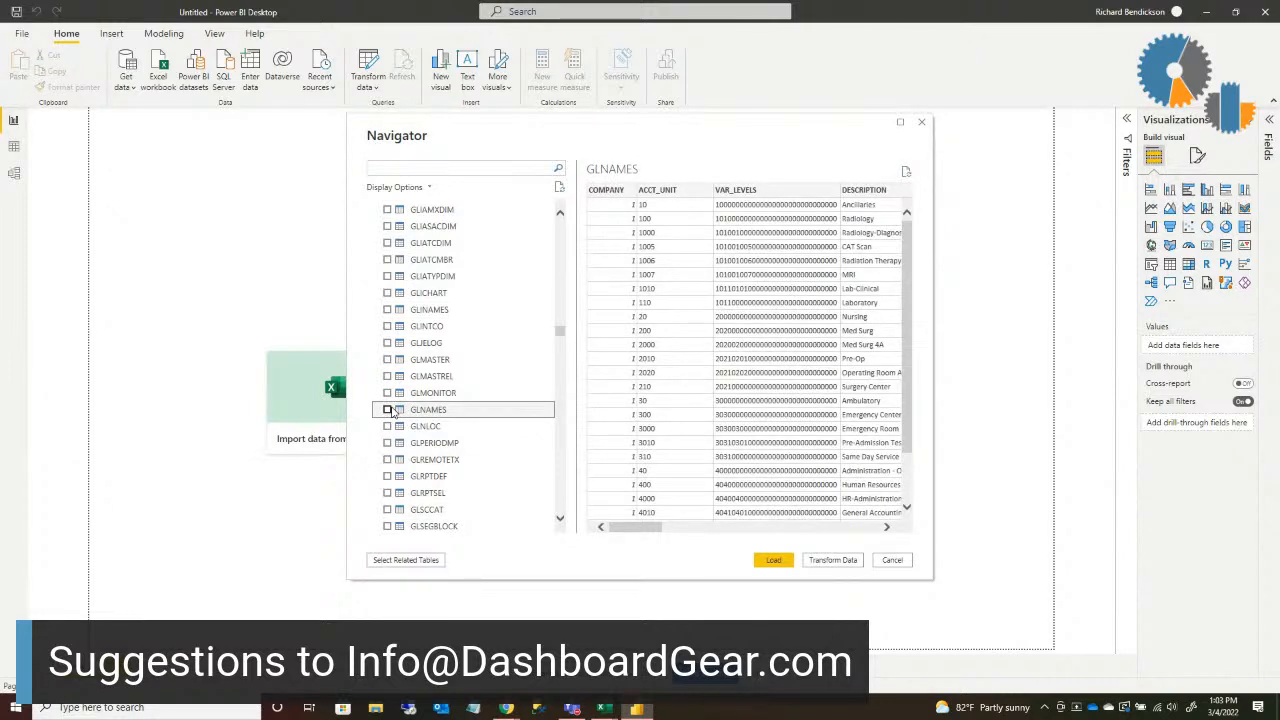
{"action": "scroll", "coordinate": [487, 416], "scroll_direction": "down", "scroll_amount": 3}
{"action": "scroll", "coordinate": [487, 420], "scroll_direction": "down", "scroll_amount": 2}
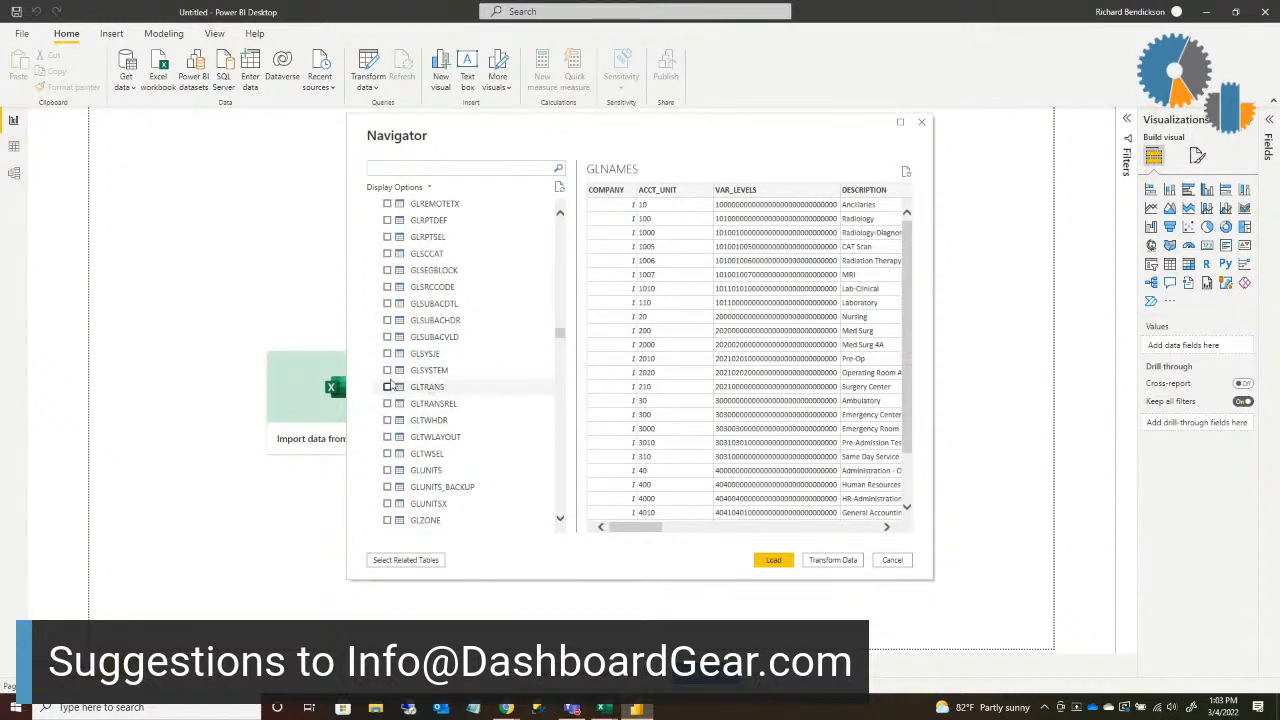
{"action": "left_click", "coordinate": [391, 374]}
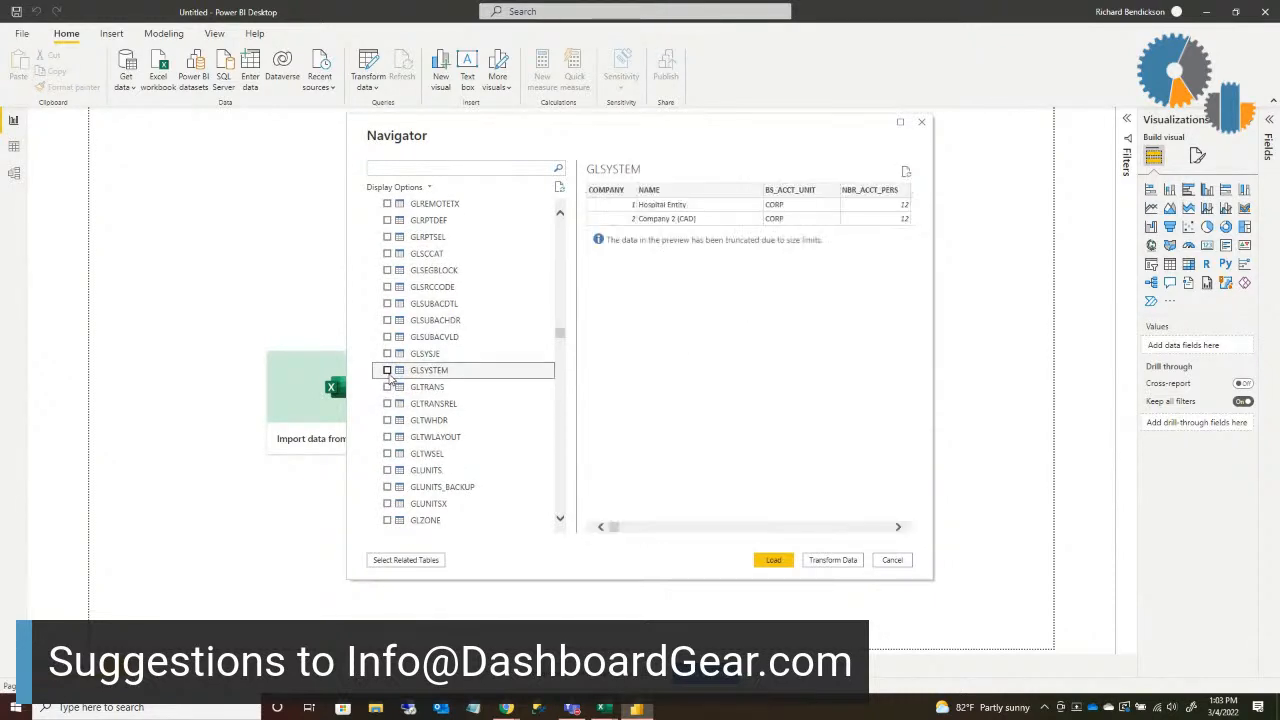
{"action": "left_click", "coordinate": [388, 372]}
Step: Check that ACACTIVITY is still selected and load the selected tables into the report
{"action": "scroll", "coordinate": [465, 378], "scroll_direction": "up", "scroll_amount": 4}
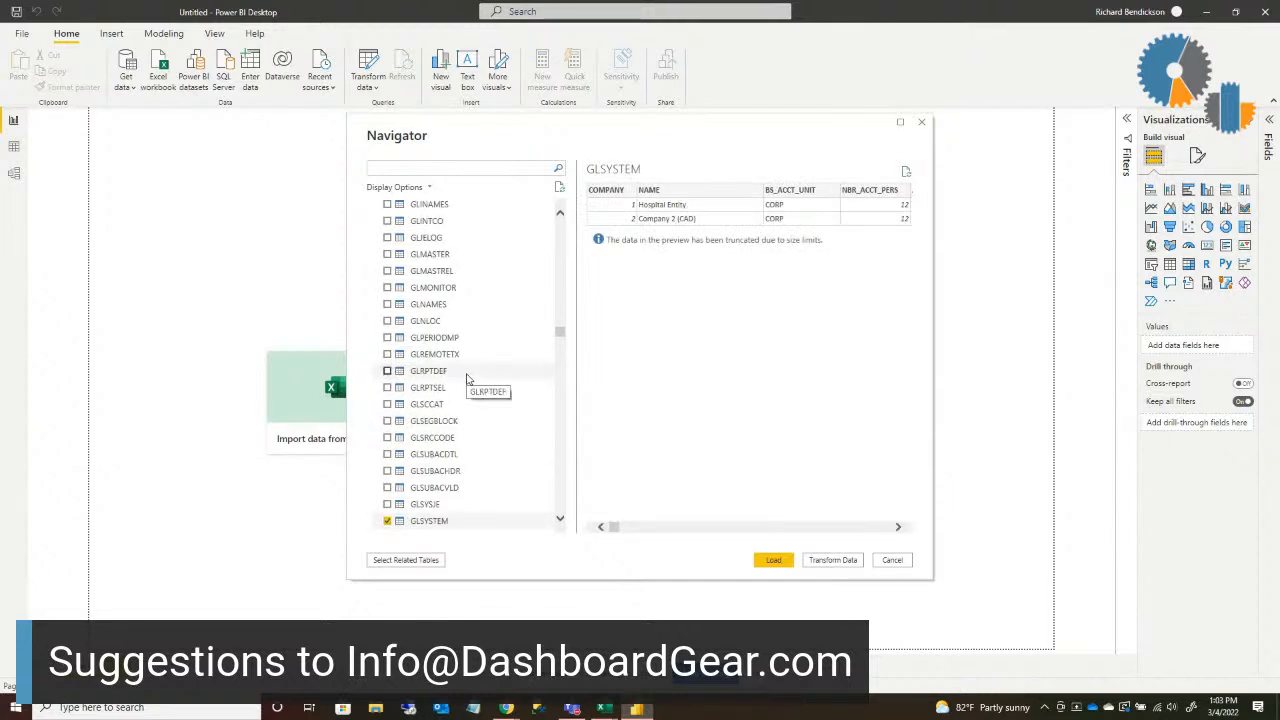
{"action": "scroll", "coordinate": [465, 378], "scroll_direction": "up", "scroll_amount": 6}
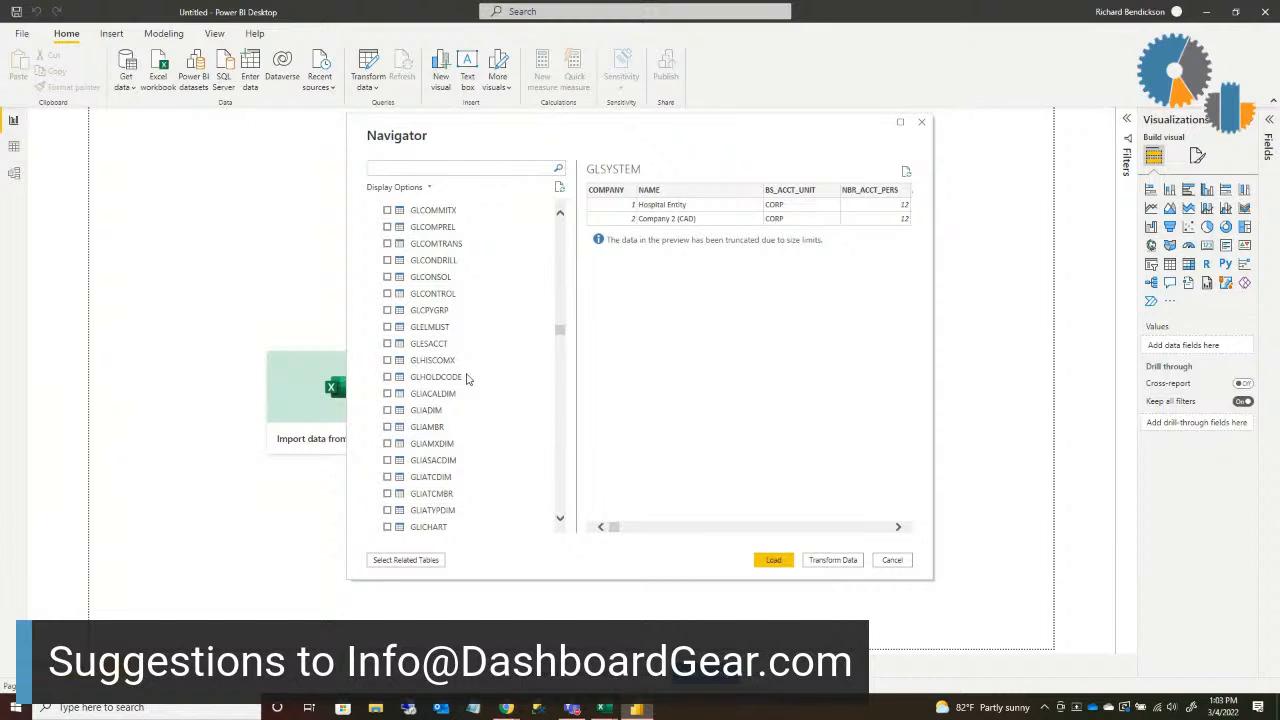
{"action": "scroll", "coordinate": [465, 378], "scroll_direction": "up", "scroll_amount": 15}
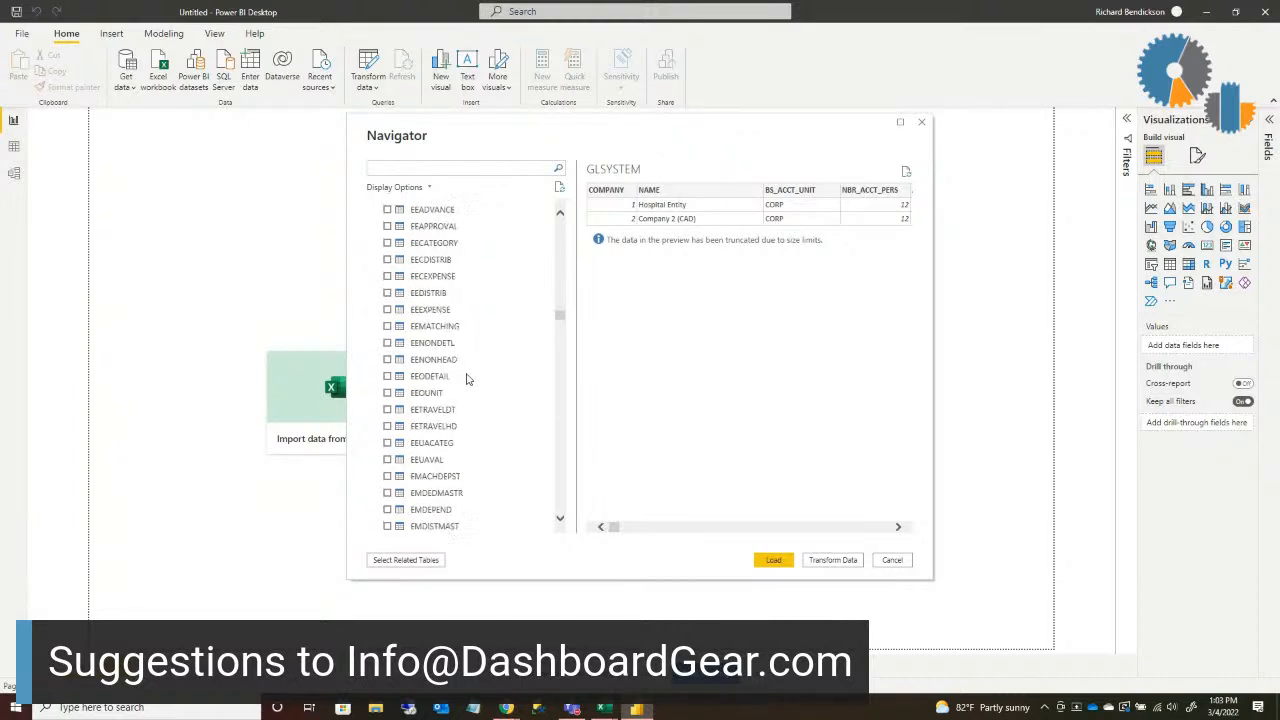
{"action": "scroll", "coordinate": [470, 360], "scroll_direction": "up", "scroll_amount": 15}
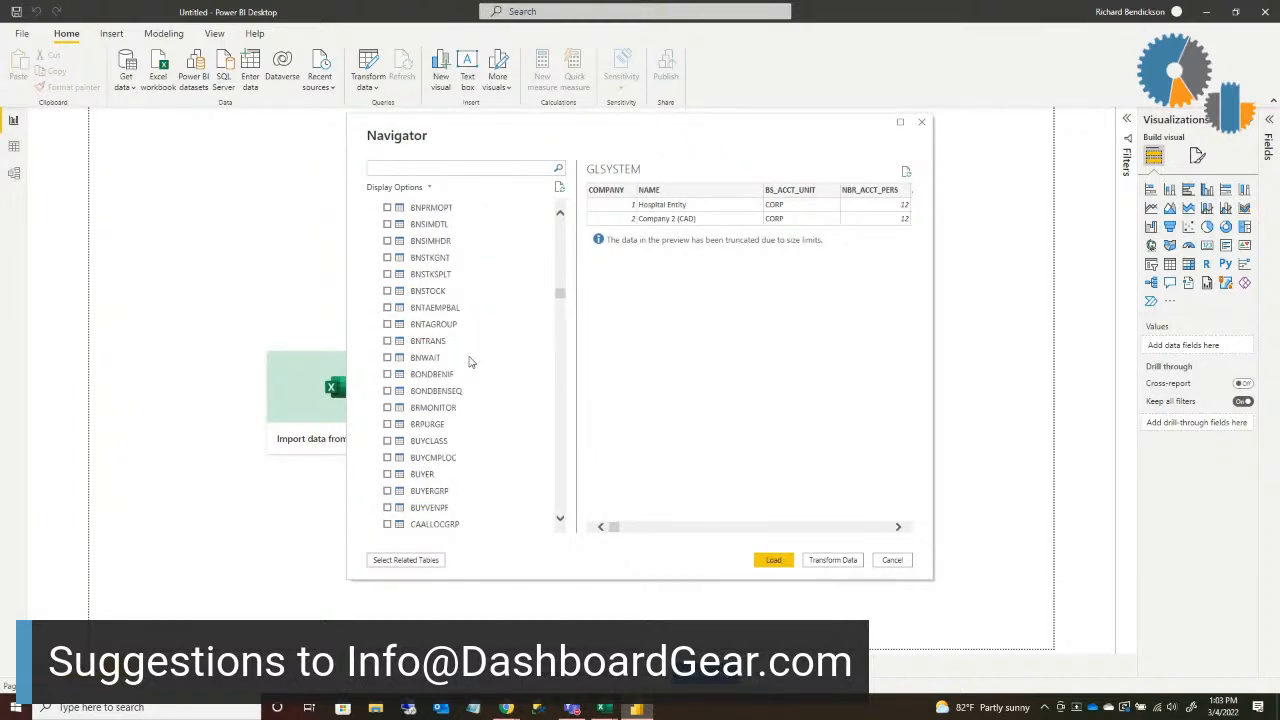
{"action": "scroll", "coordinate": [470, 356], "scroll_direction": "up", "scroll_amount": 15}
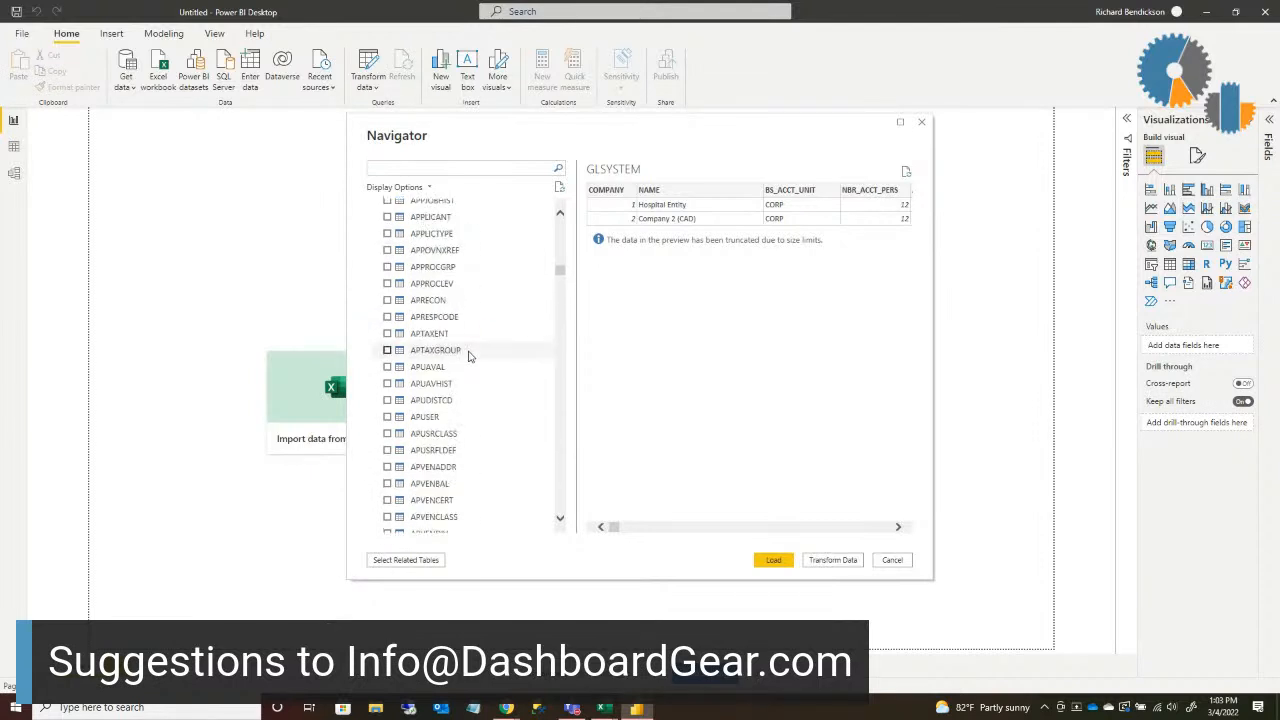
{"action": "scroll", "coordinate": [470, 356], "scroll_direction": "up", "scroll_amount": 15}
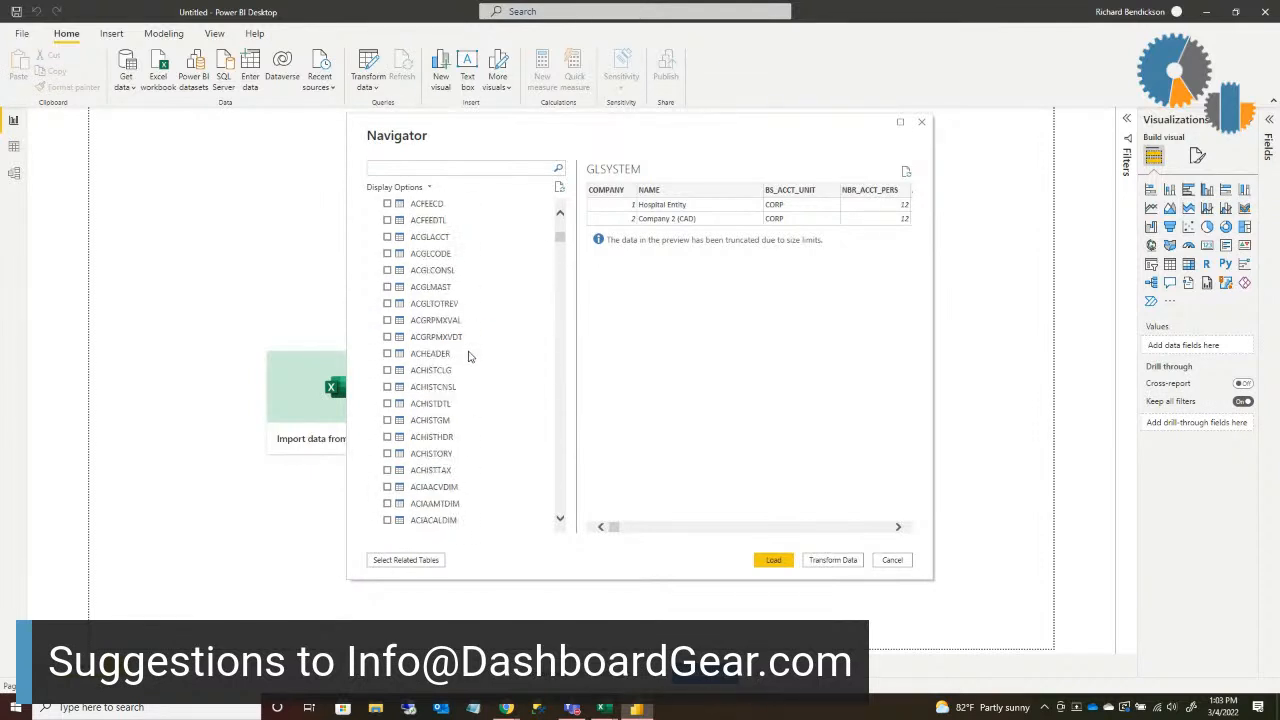
{"action": "scroll", "coordinate": [468, 356], "scroll_direction": "up", "scroll_amount": 5}
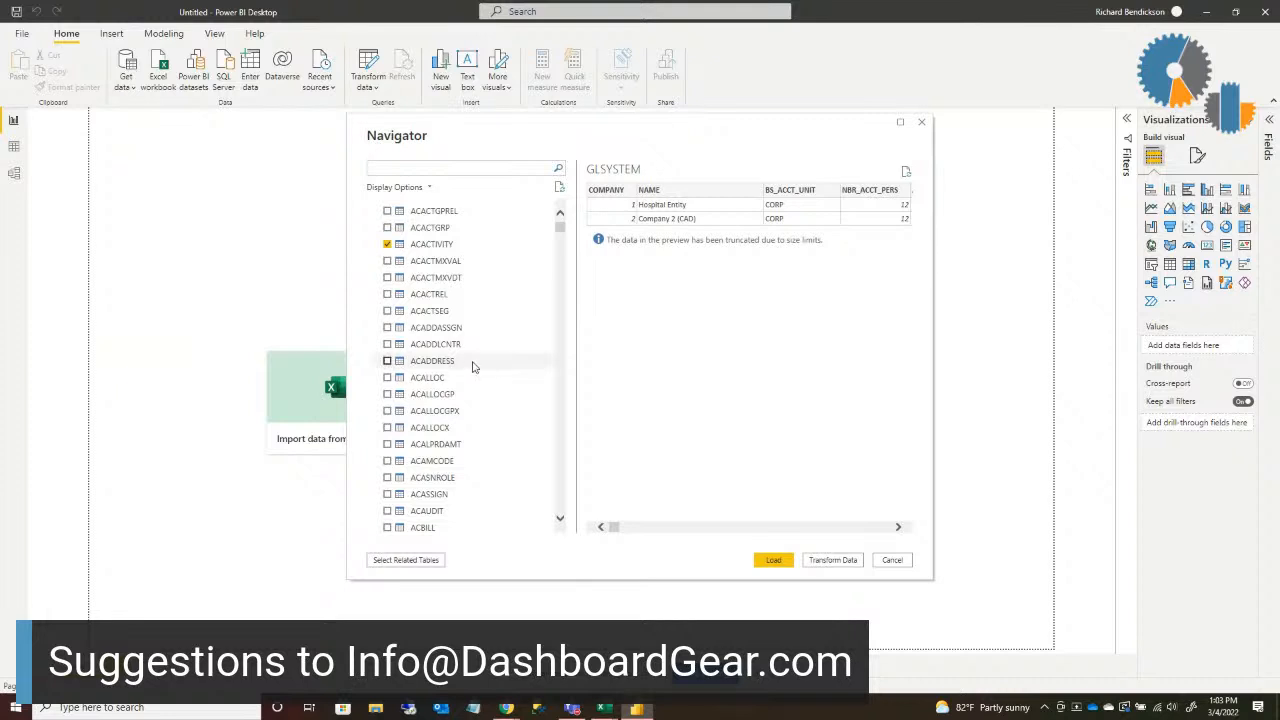
{"action": "left_click", "coordinate": [774, 560]}
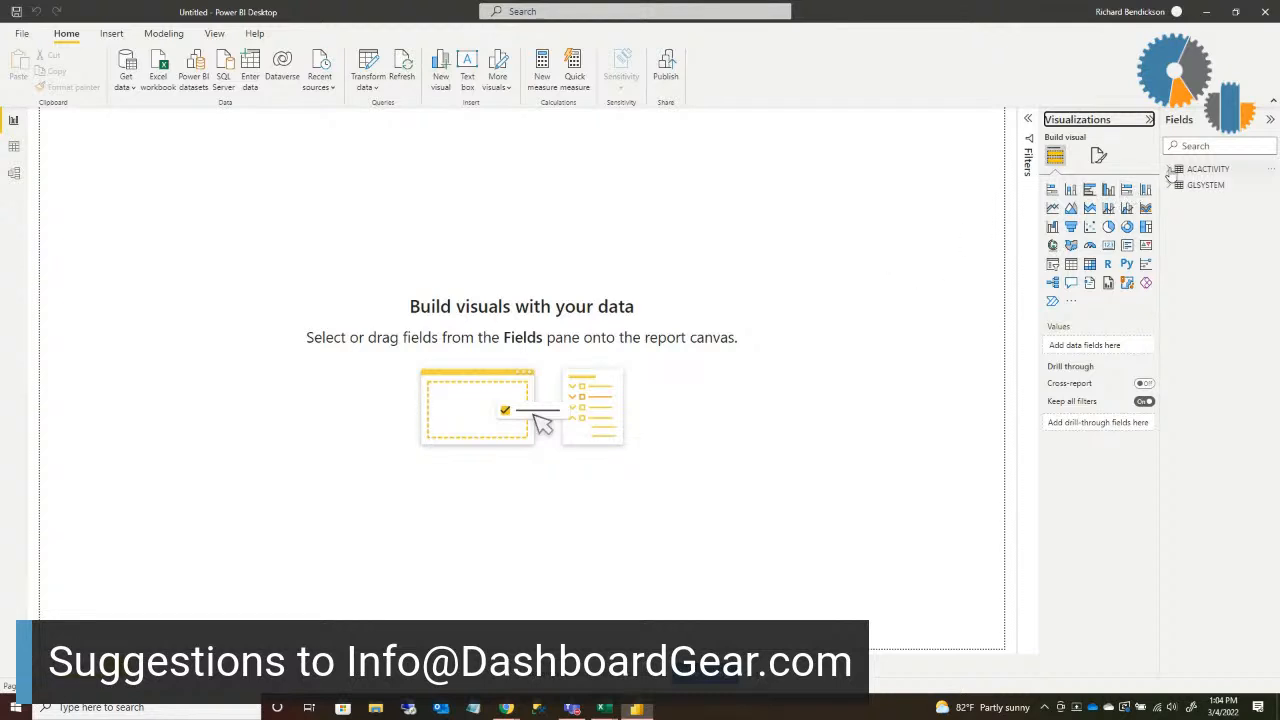
Step: Examine the ACACTIVITY fields and the relationship between ACACTIVITY and GLSYSTEM in the model, and return to the report view
{"action": "left_click", "coordinate": [1169, 170]}
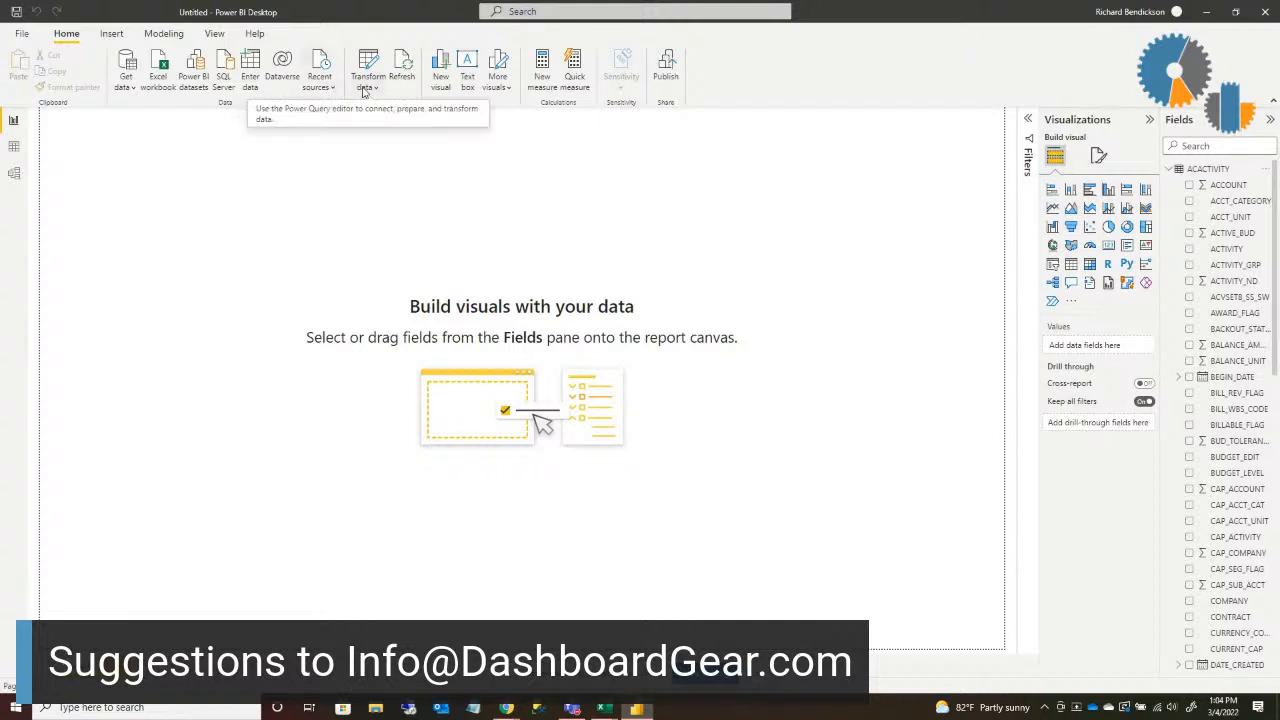
{"action": "left_click", "coordinate": [15, 174]}
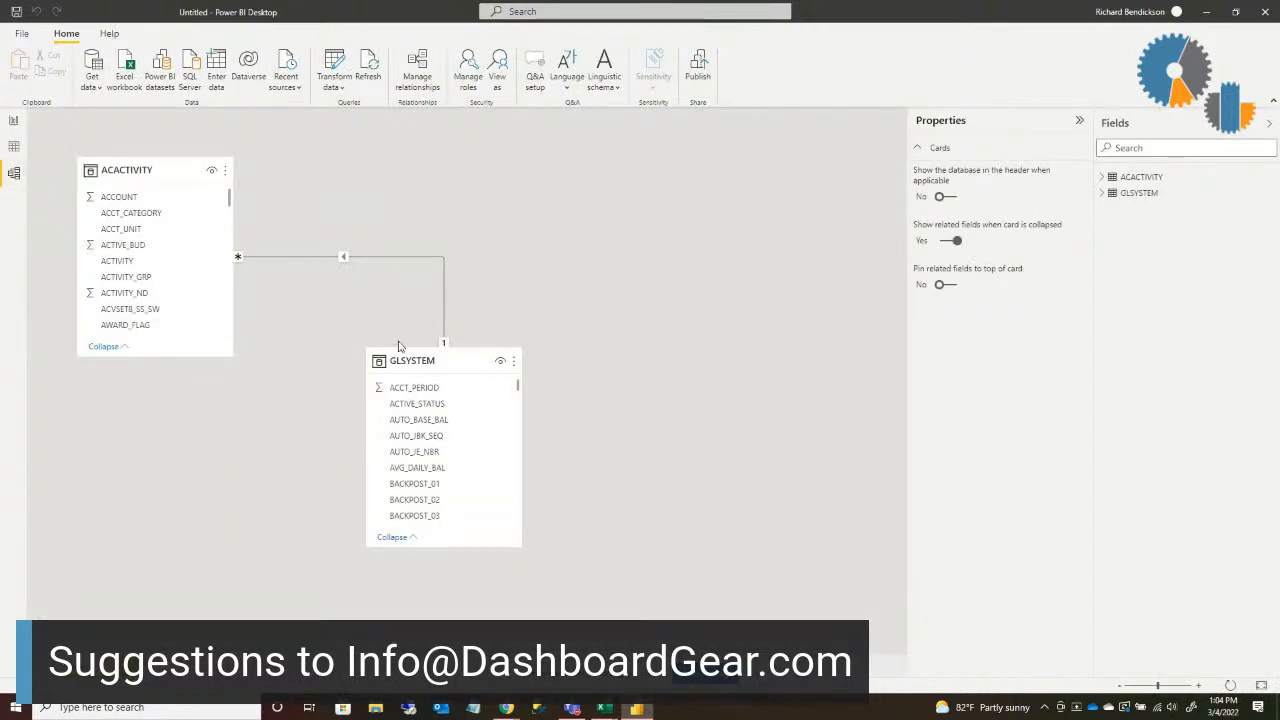
{"action": "right_click", "coordinate": [388, 261]}
{"action": "left_click", "coordinate": [407, 283]}
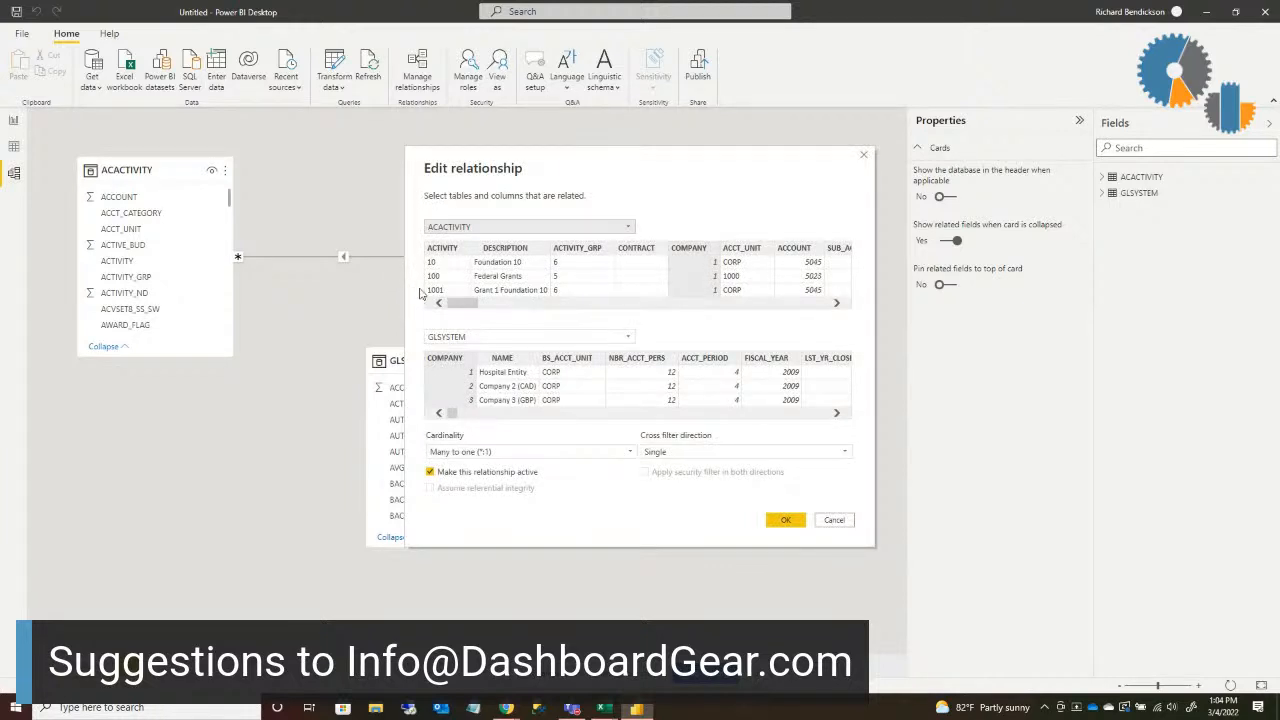
{"action": "left_click", "coordinate": [834, 520]}
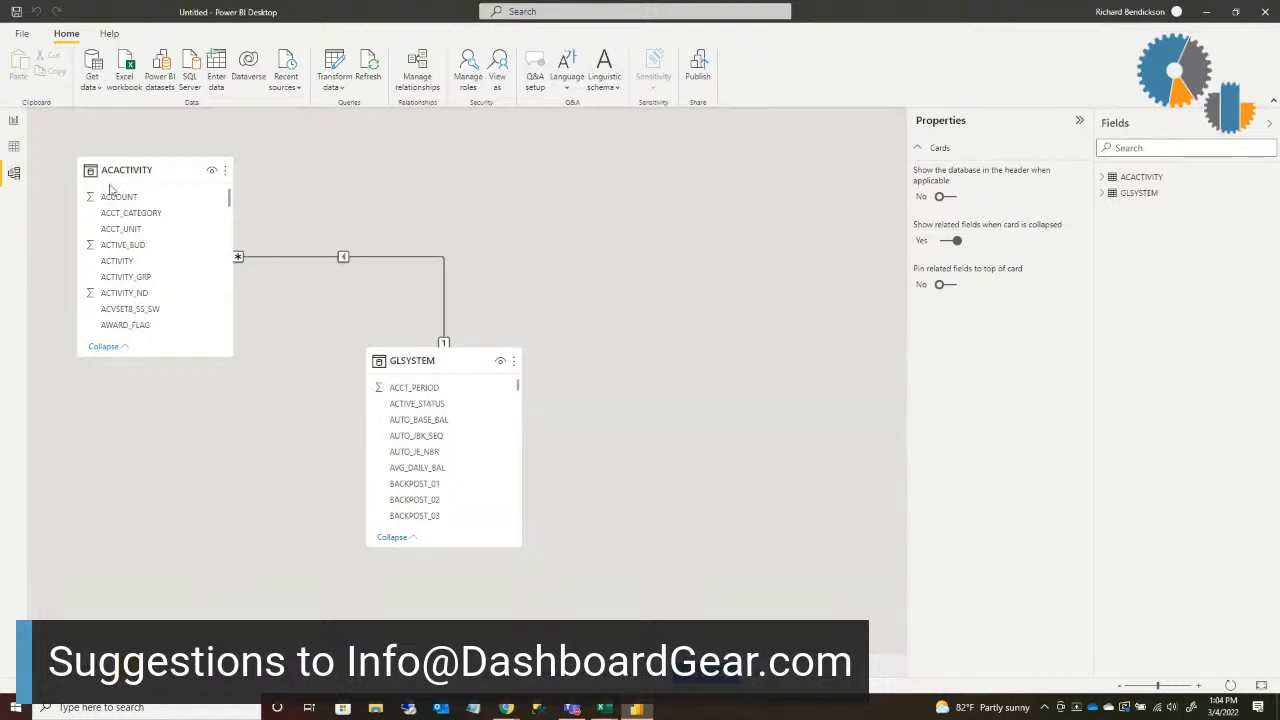
{"action": "left_click", "coordinate": [14, 121]}
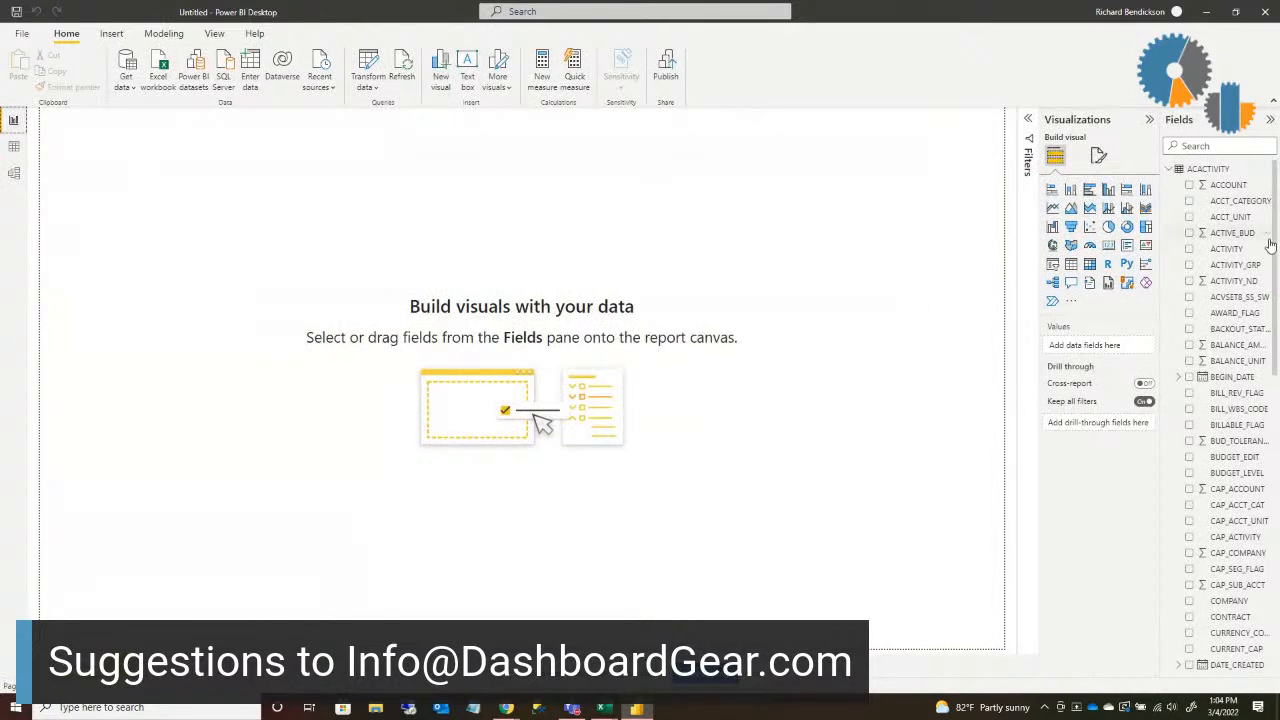
Step: Add a calculated column named ACTIVITY_FULL_NAME to the ACACTIVITY table
{"action": "left_click", "coordinate": [1266, 172]}
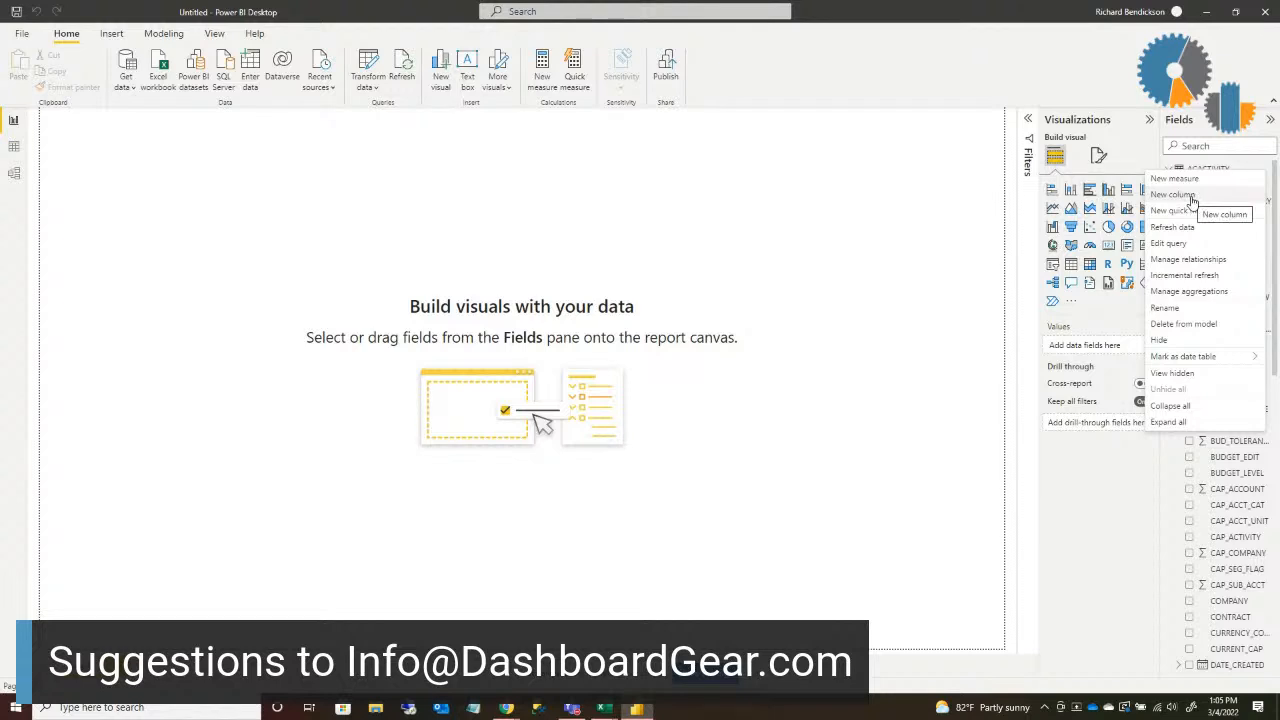
{"action": "left_click", "coordinate": [1192, 196]}
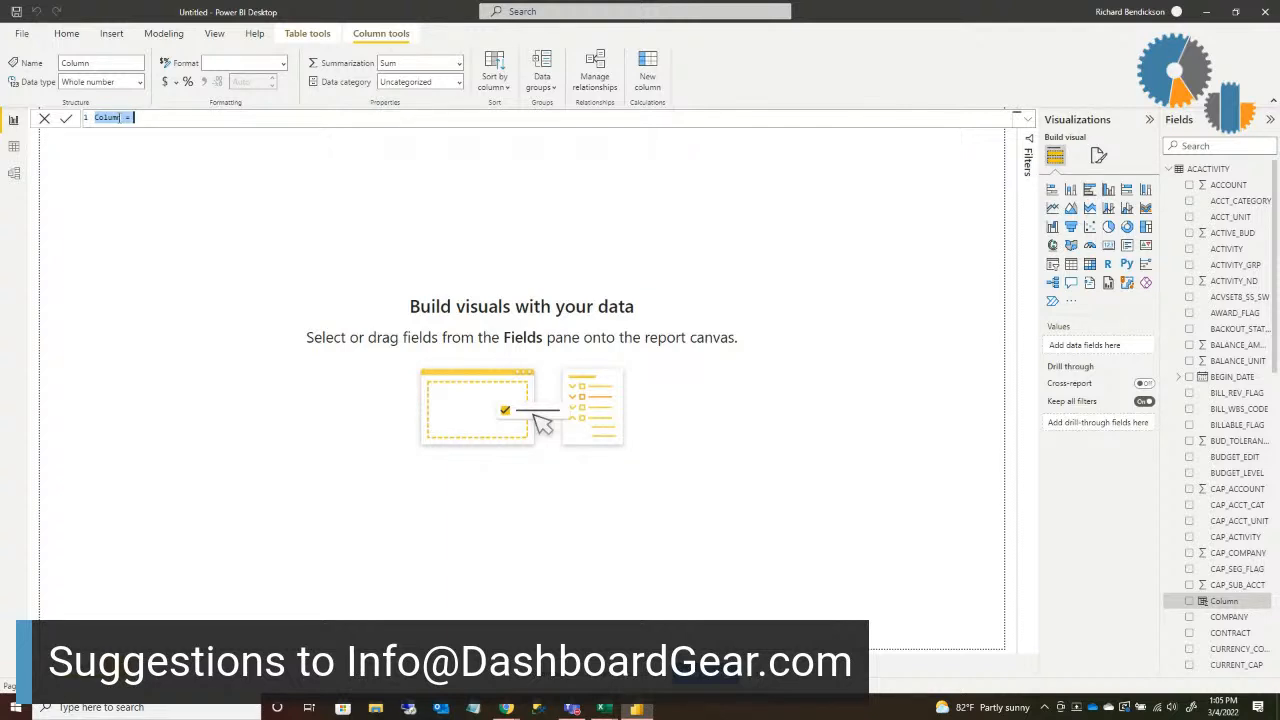
{"action": "left_click", "coordinate": [121, 117]}
{"action": "key", "text": "BackSpace"}
{"action": "key", "text": "BackSpace"}
{"action": "key", "text": "BackSpace"}
{"action": "key", "text": "BackSpace"}
{"action": "type", "text": "ACTIVITY_FULL_NAME = A"}
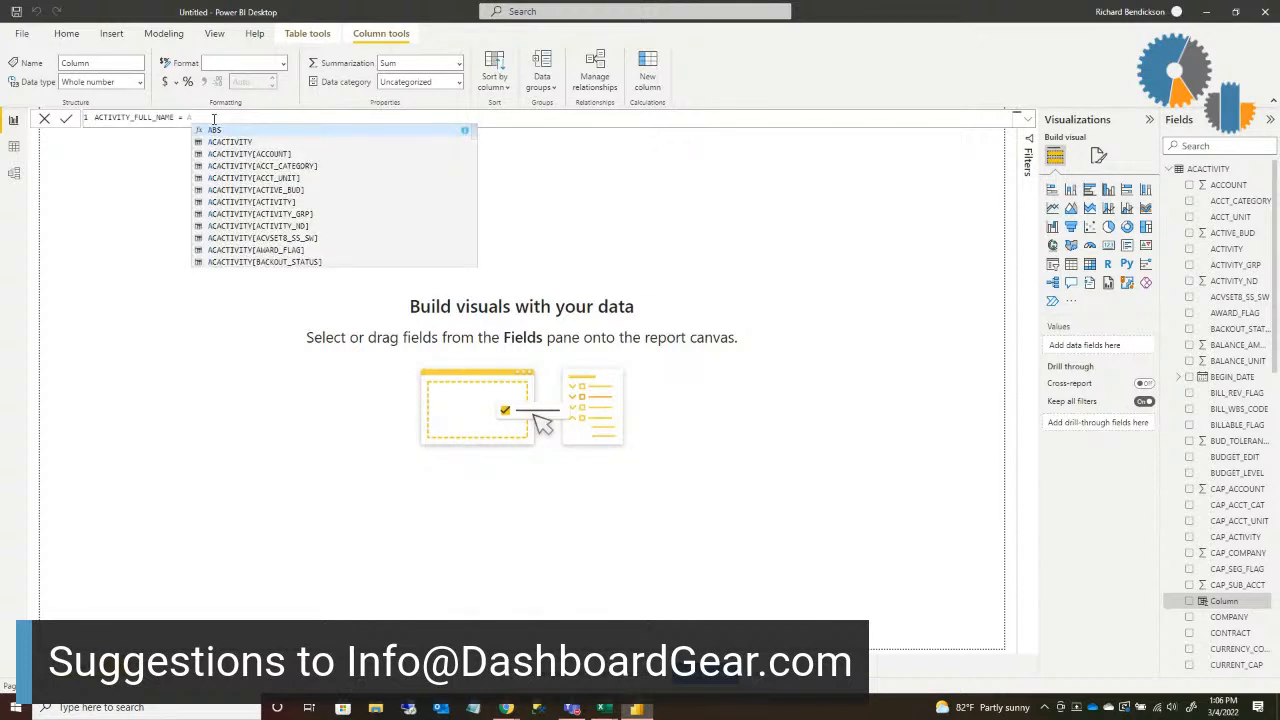
Step: Define ACTIVITY_FULL_NAME with the formula [ACTIVITY] & "-"&[DESCRIPTION] and commit it
{"action": "type", "text": "CTIVITY"}
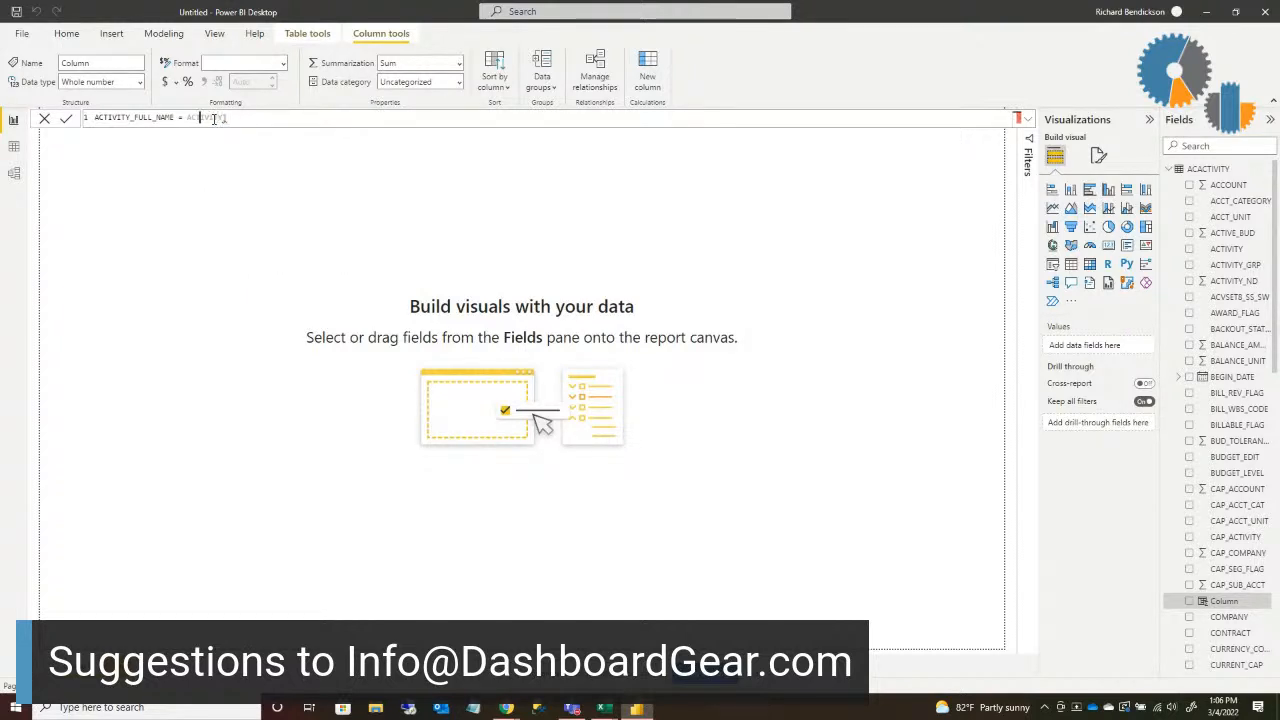
{"action": "double_click", "coordinate": [213, 118]}
{"action": "type", "text": "["}
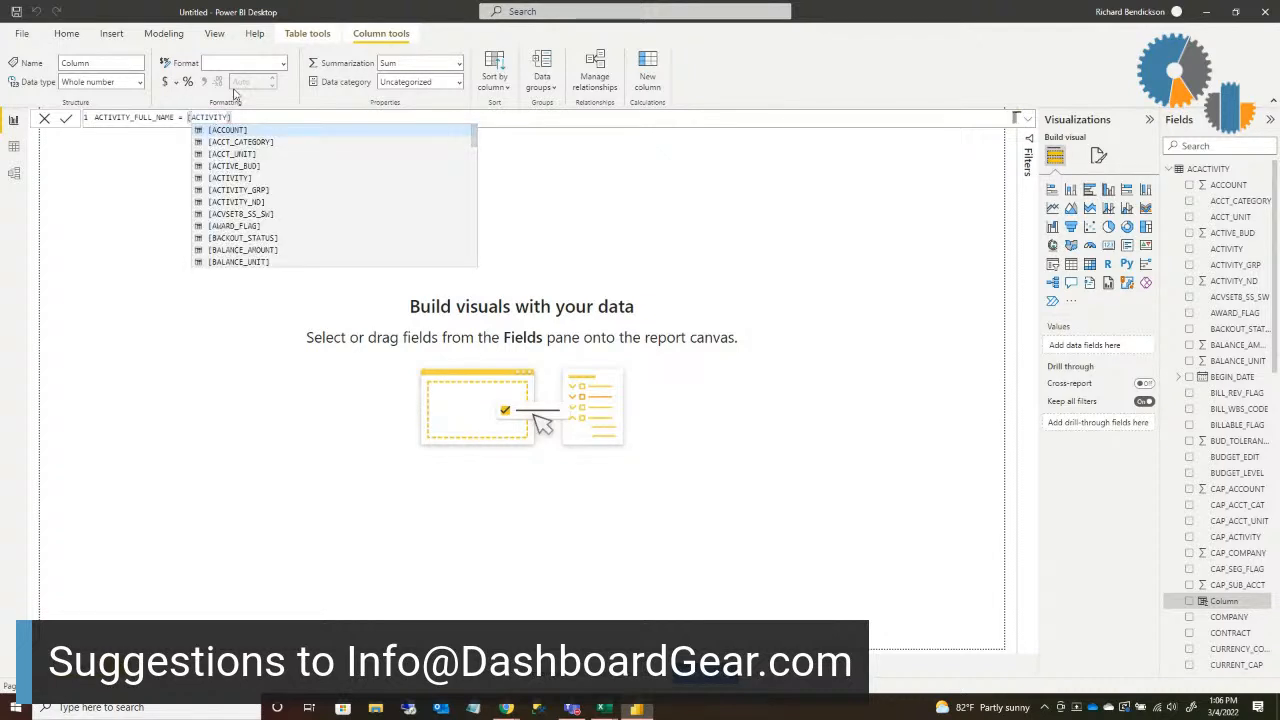
{"action": "left_click", "coordinate": [256, 113]}
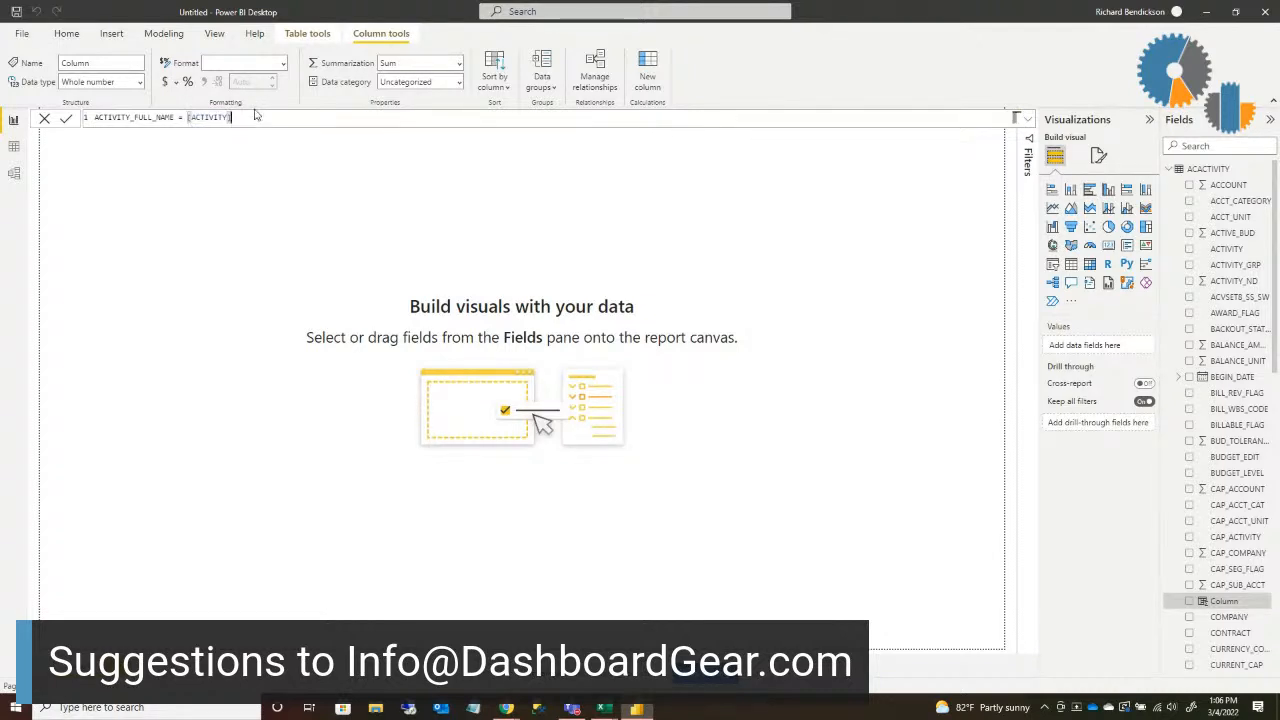
{"action": "type", "text": "&"}
{"action": "type", "text": "\"-\"&[DE"}
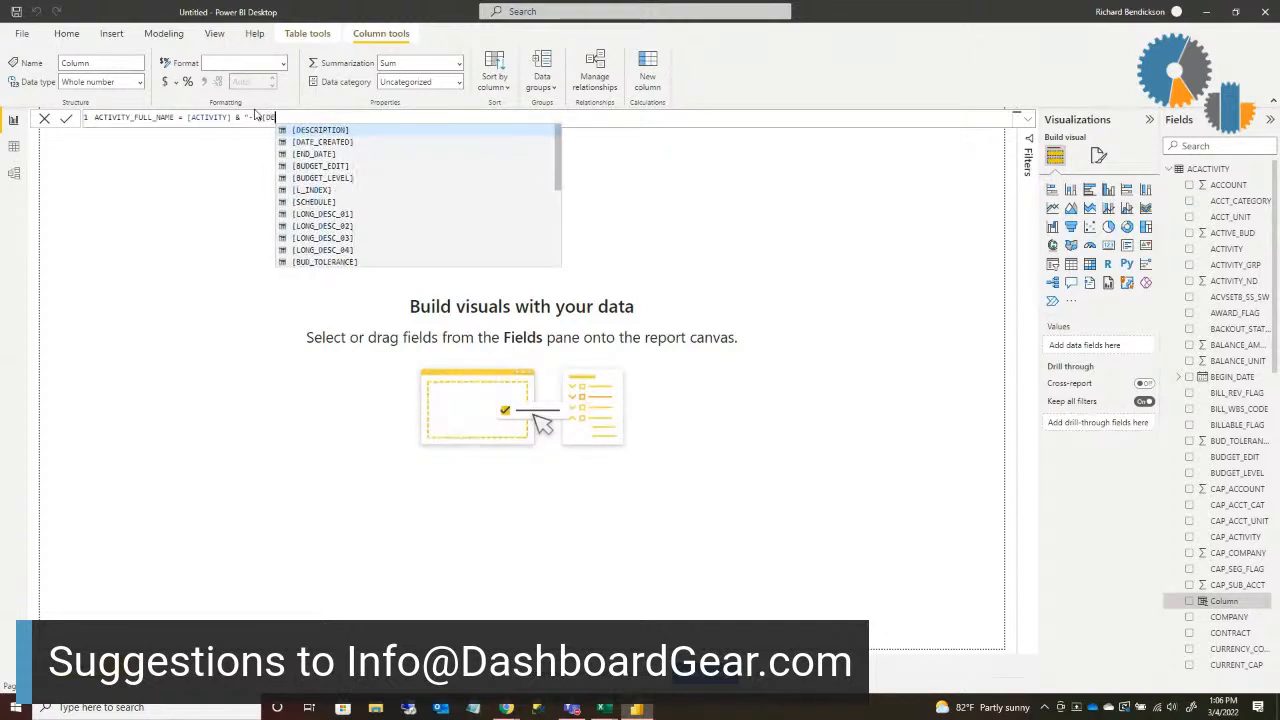
{"action": "type", "text": "SCRIPT"}
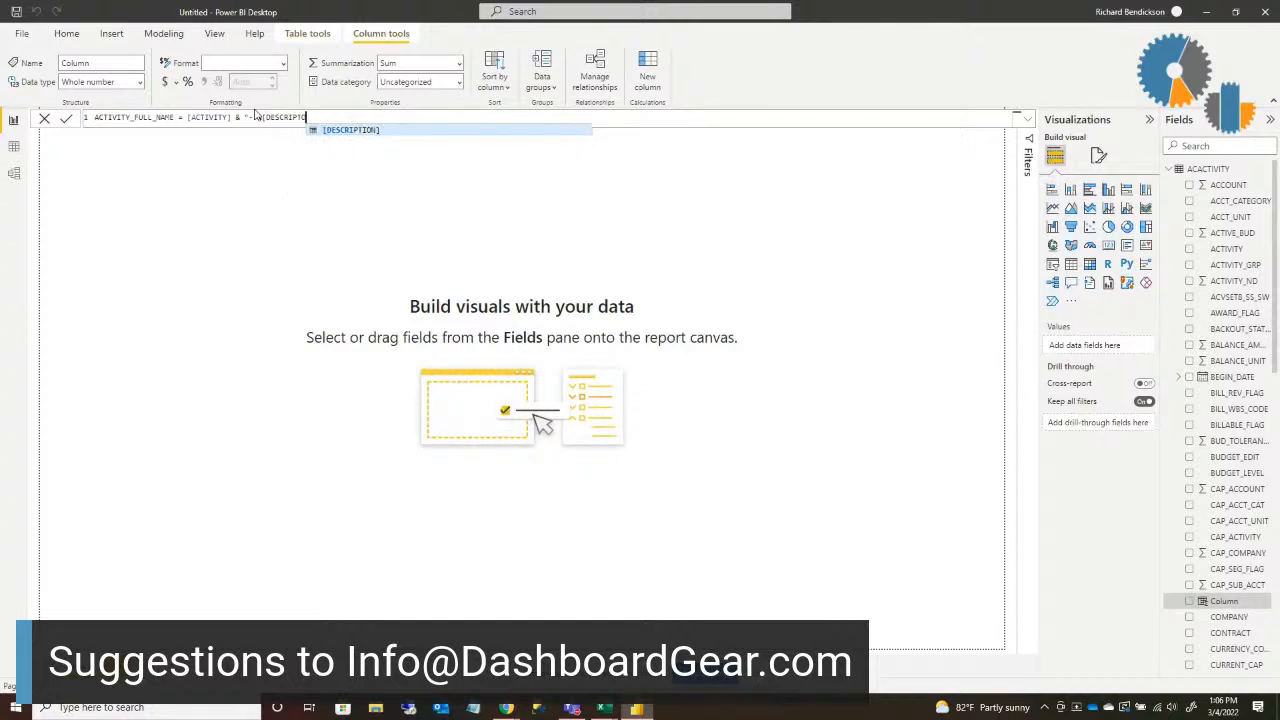
{"action": "type", "text": "ION"}
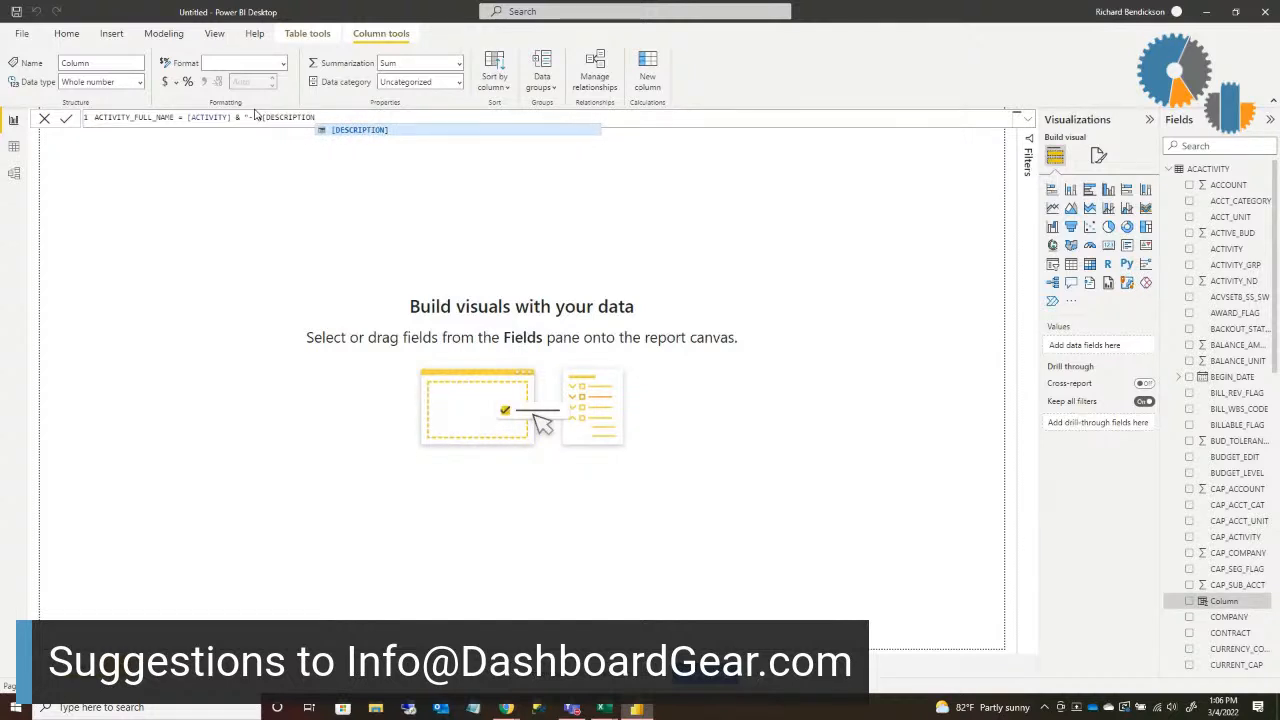
{"action": "type", "text": "]"}
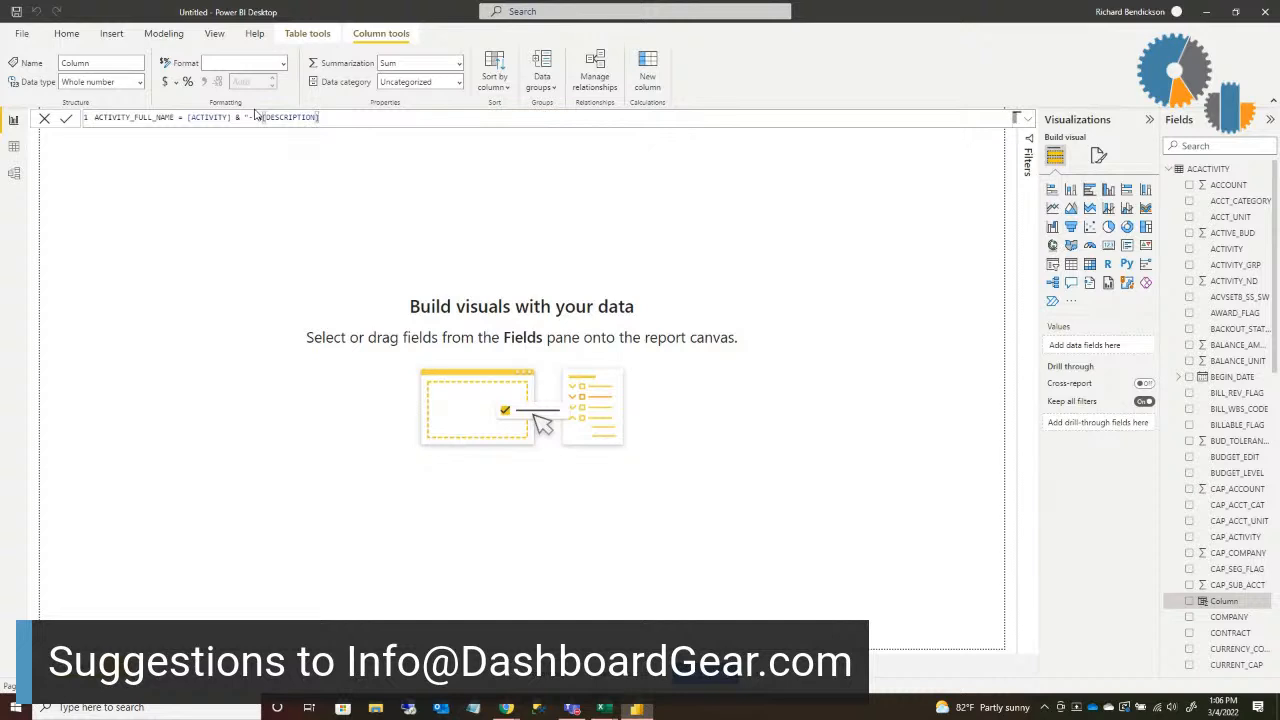
{"action": "left_click", "coordinate": [254, 117]}
{"action": "type", "text": "&"}
{"action": "key", "text": "Return"}
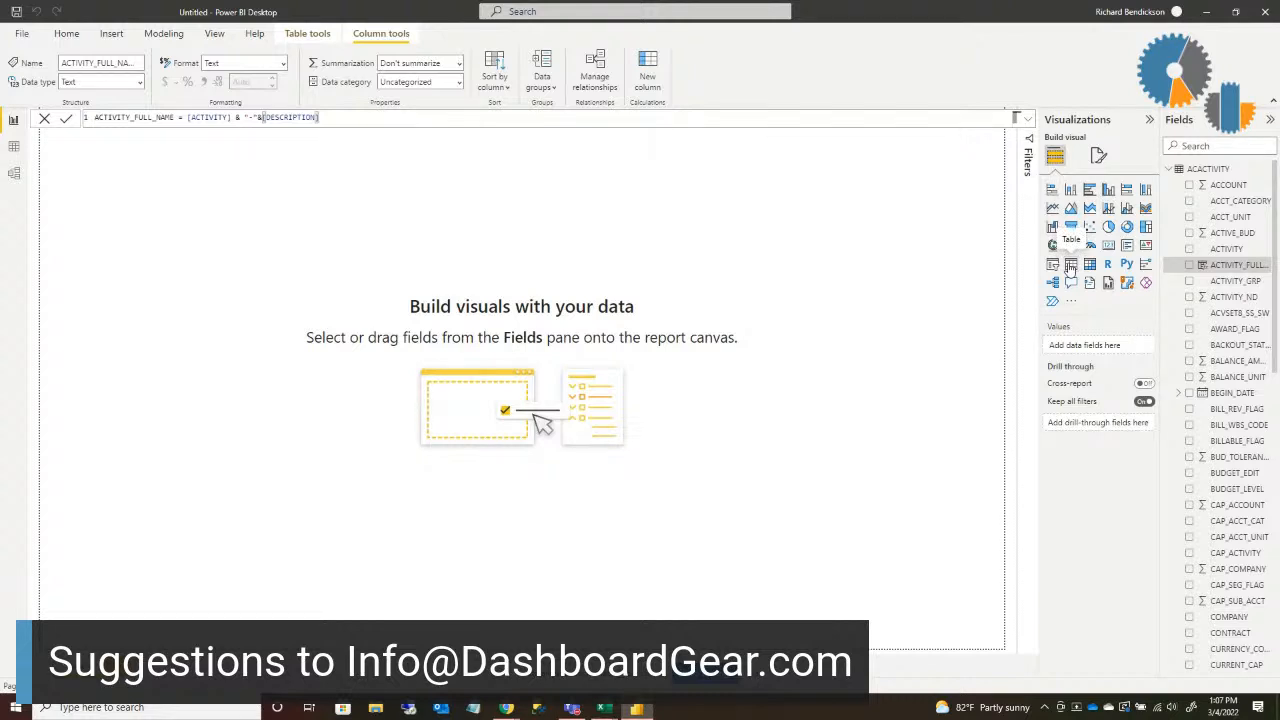
Step: Add a table visual showing ACTIVITY_FULL_NAME to the report page and widen it to about twice its width
{"action": "left_click", "coordinate": [1070, 266]}
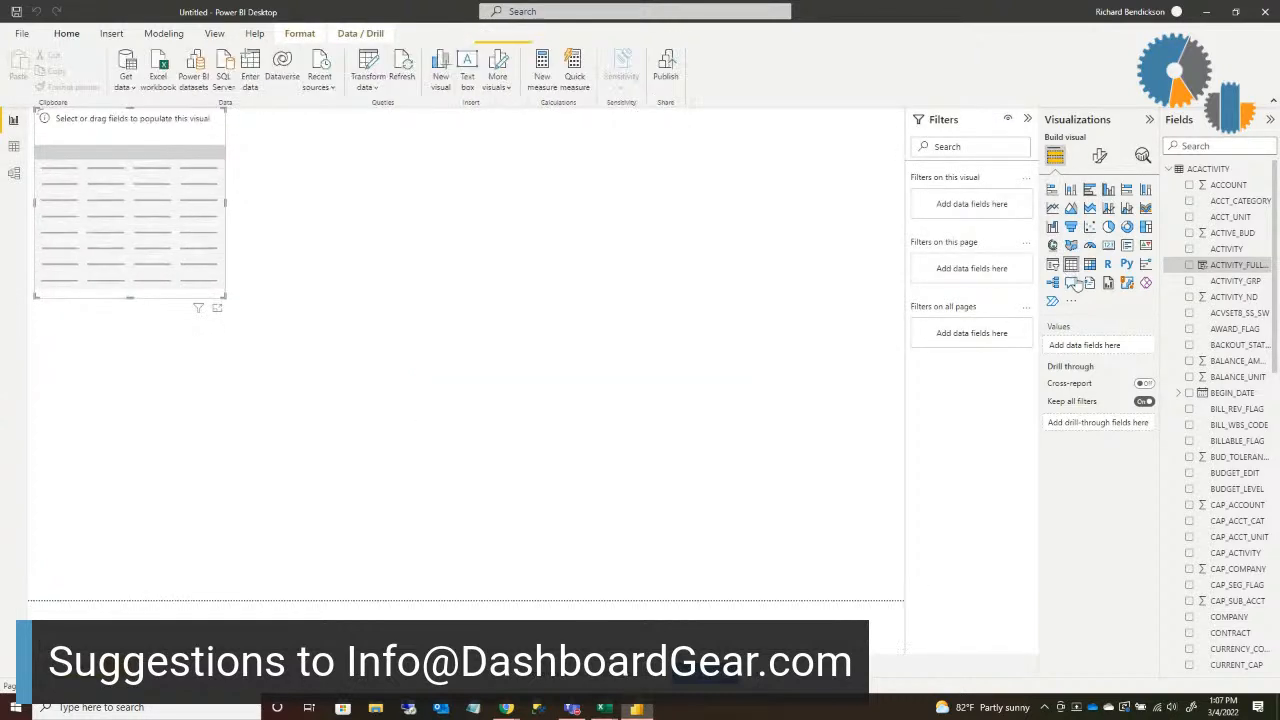
{"action": "left_click_drag", "start_coordinate": [1205, 270], "coordinate": [183, 226]}
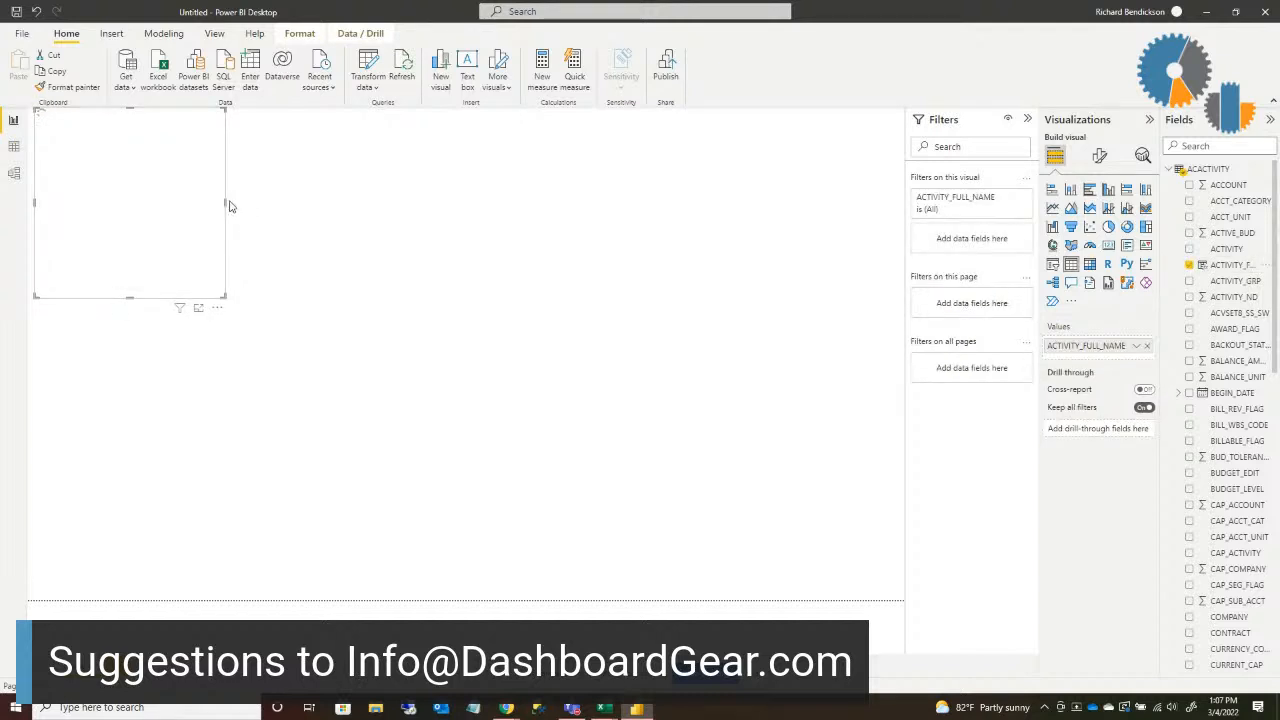
{"action": "left_click_drag", "start_coordinate": [228, 206], "coordinate": [477, 223]}
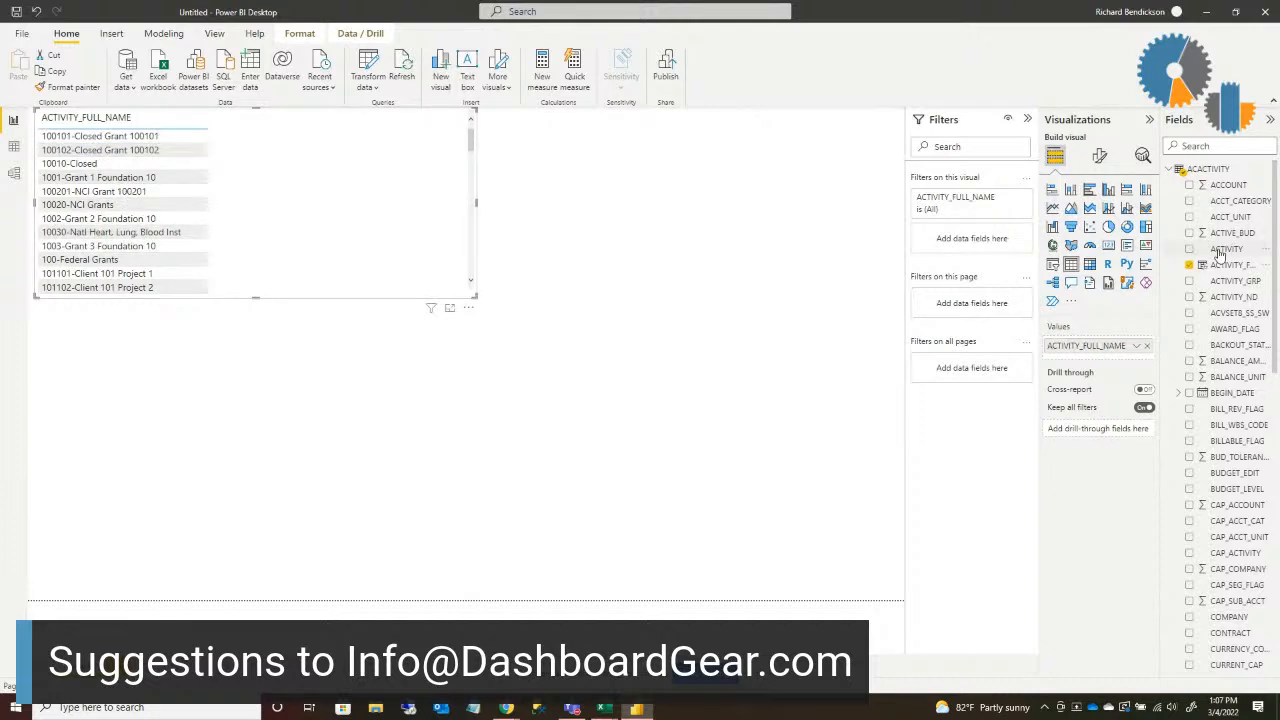
Step: Place ACTIVITY and DESCRIPTION ahead of ACTIVITY_FULL_NAME in the table visual, and remove the misplaced ACTIVITY filter from the visual
{"action": "left_click_drag", "start_coordinate": [1220, 256], "coordinate": [963, 196]}
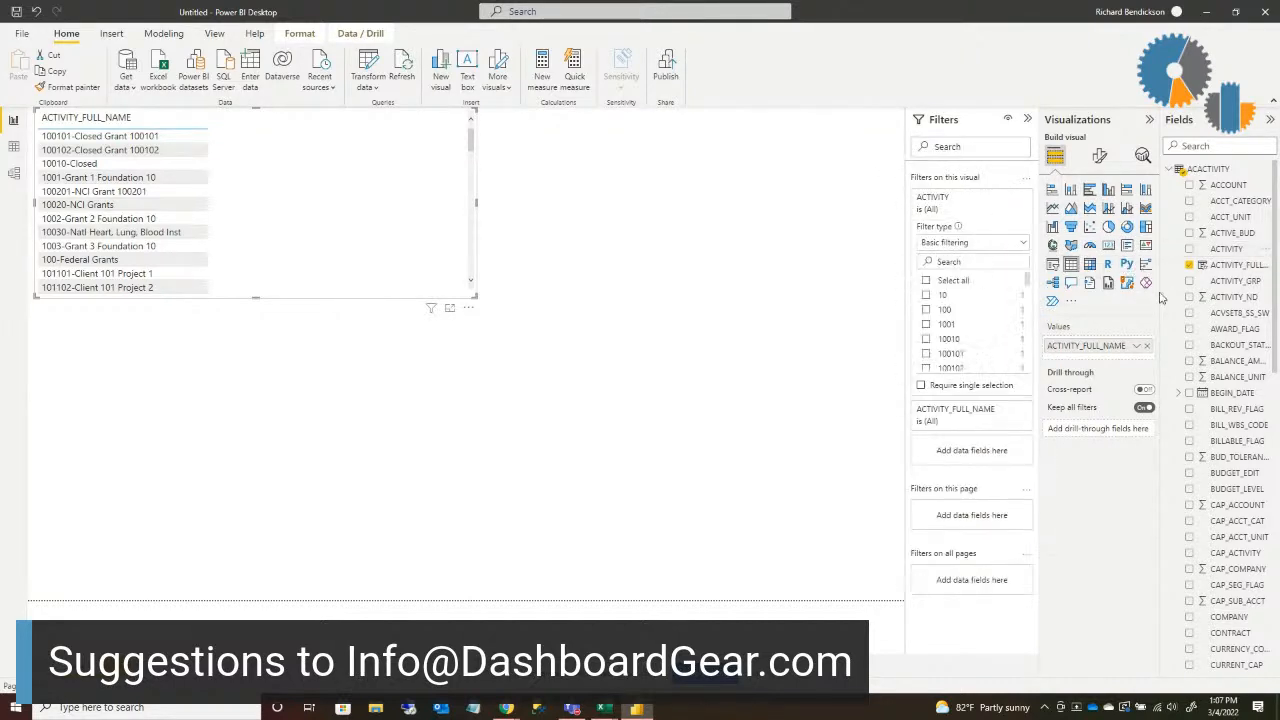
{"action": "scroll", "coordinate": [1228, 510], "scroll_direction": "down", "scroll_amount": 1}
{"action": "scroll", "coordinate": [1228, 510], "scroll_direction": "down", "scroll_amount": 2}
{"action": "left_click_drag", "start_coordinate": [1234, 543], "coordinate": [1108, 346]}
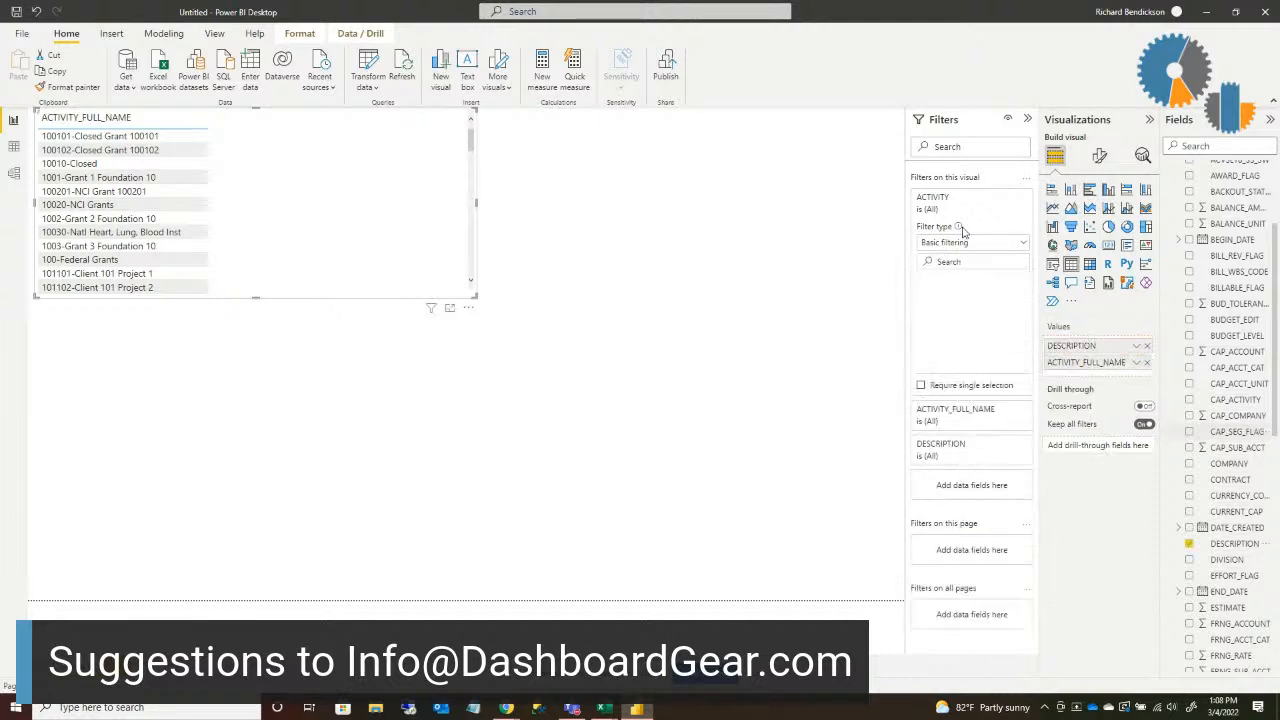
{"action": "left_click_drag", "start_coordinate": [940, 198], "coordinate": [1076, 343]}
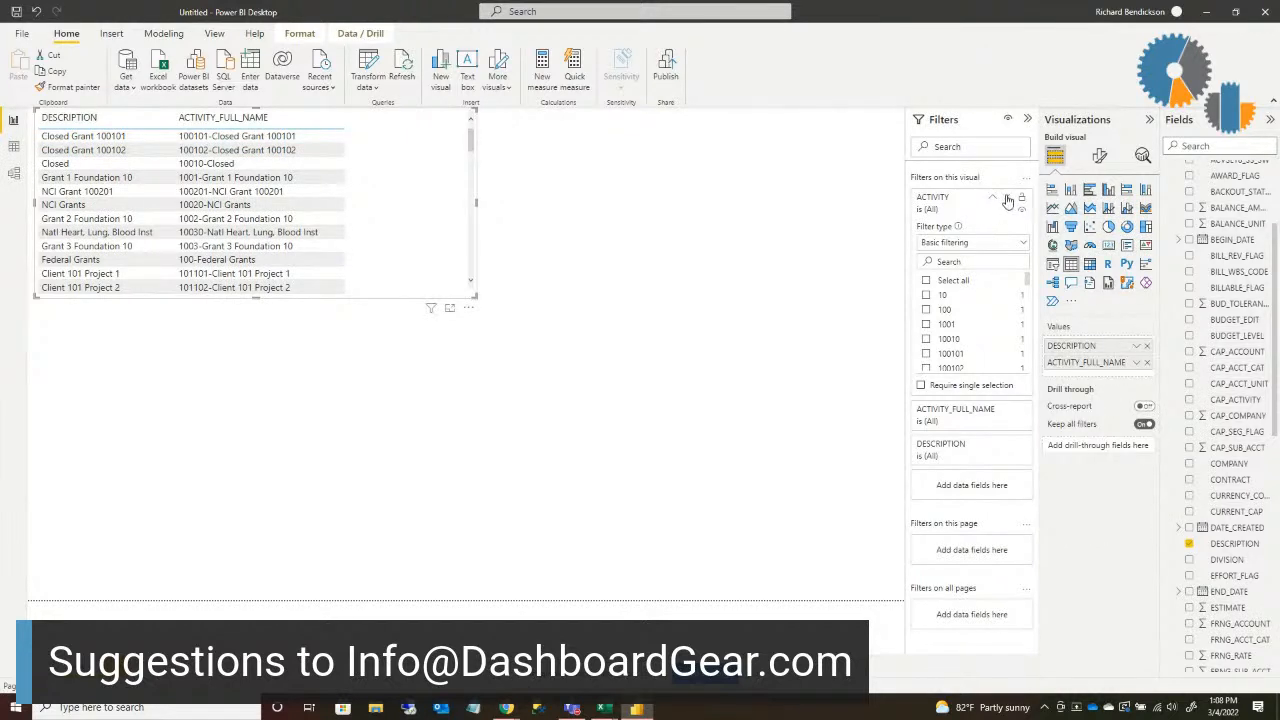
{"action": "left_click", "coordinate": [1007, 198]}
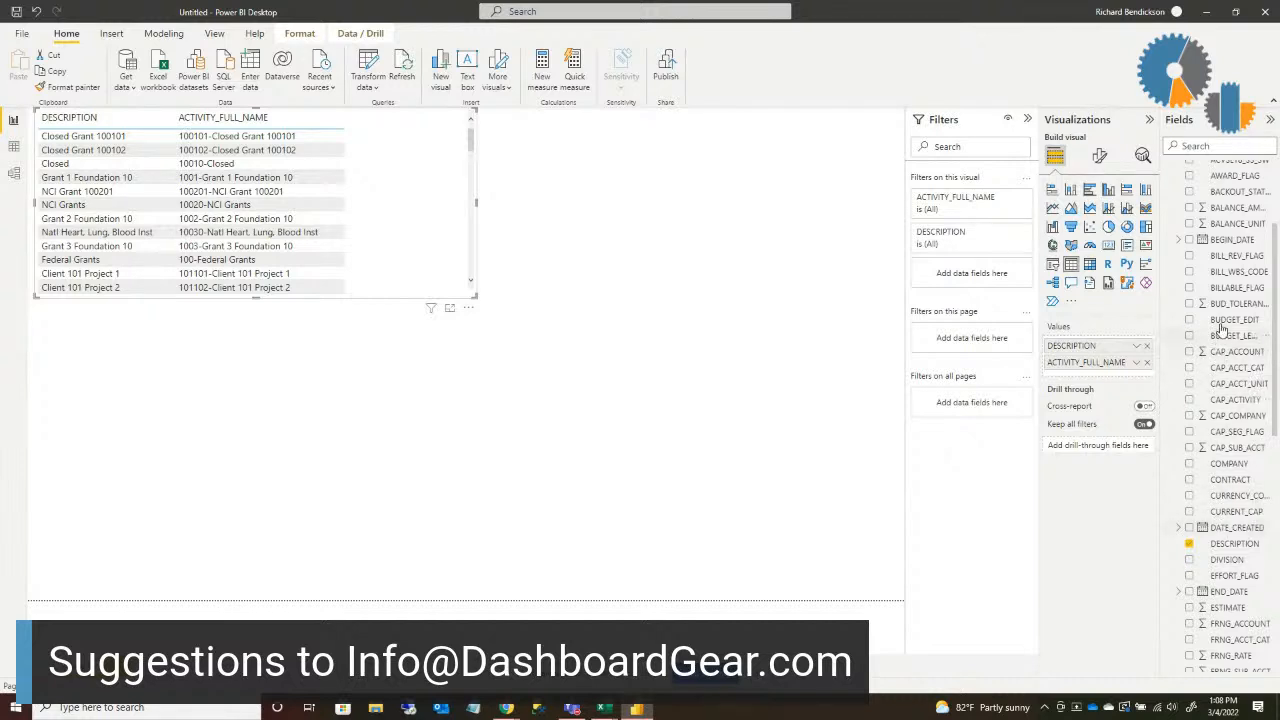
{"action": "scroll", "coordinate": [1220, 340], "scroll_direction": "up", "scroll_amount": 3}
{"action": "left_click_drag", "start_coordinate": [1226, 252], "coordinate": [1110, 343]}
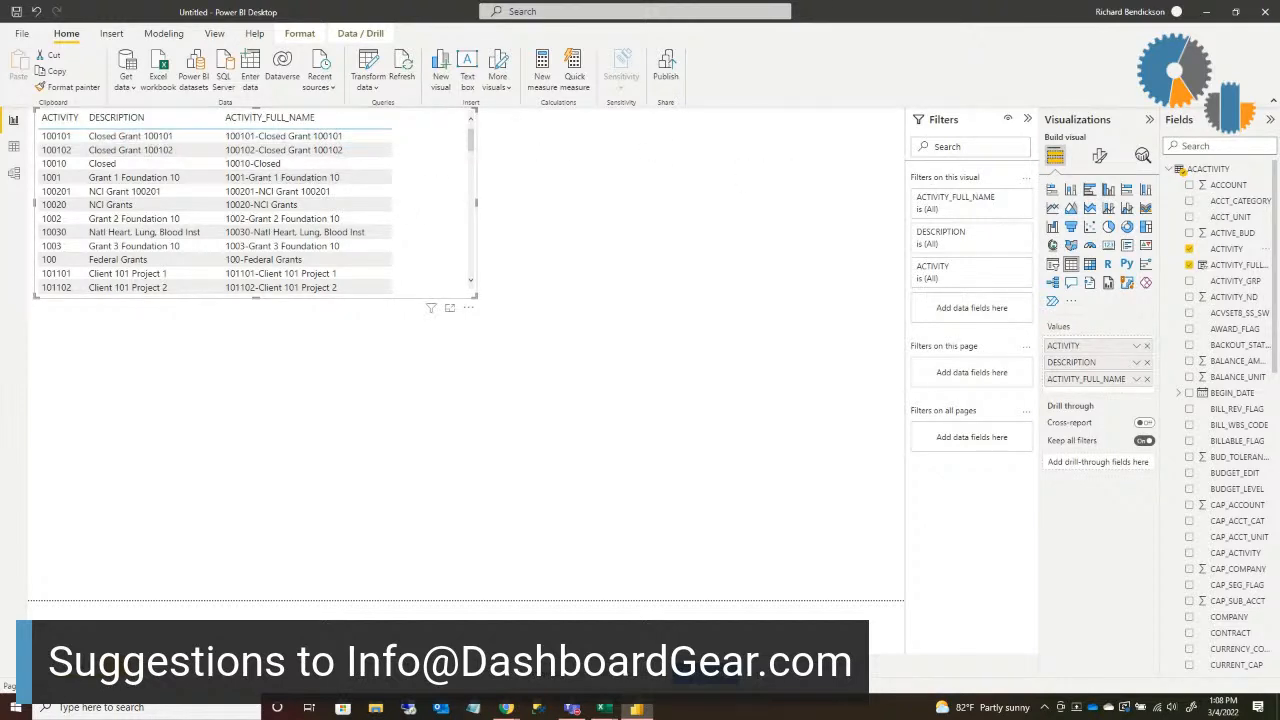
Step: Add the COMPANY field from ACACTIVITY as the last column of the table visual and widen the visual across the page
{"action": "left_click", "coordinate": [1170, 170]}
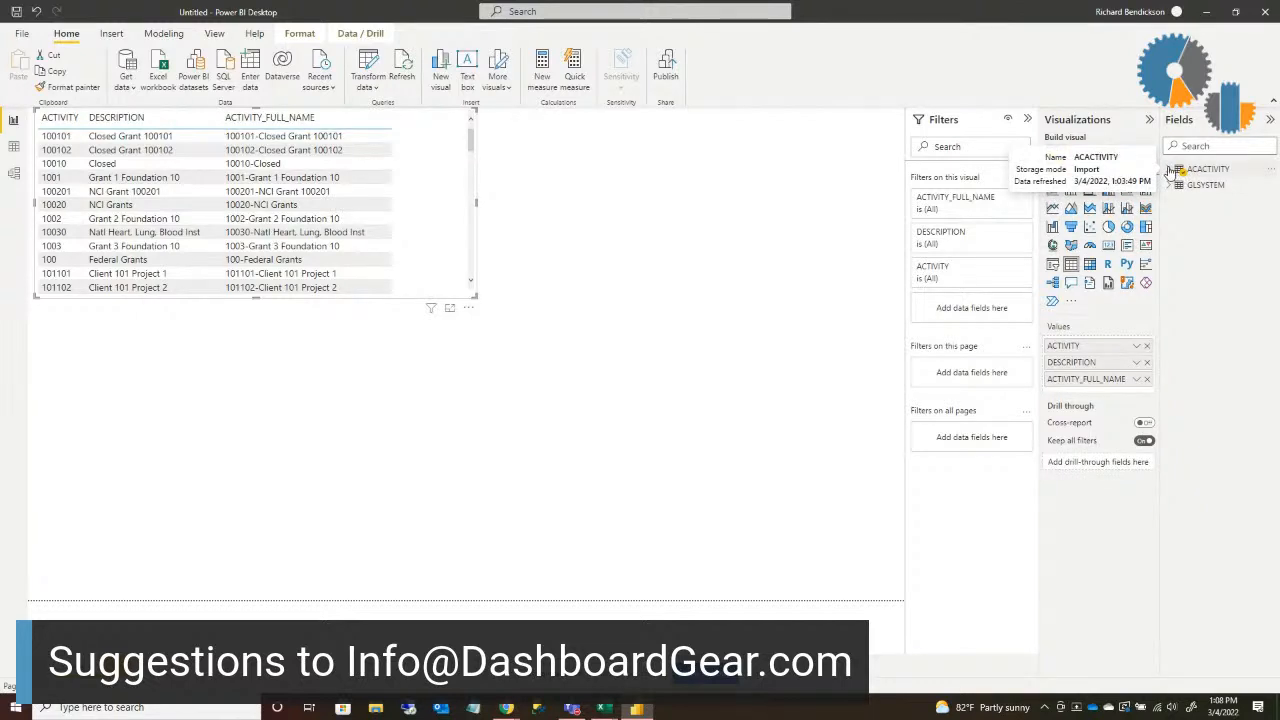
{"action": "left_click", "coordinate": [1170, 170]}
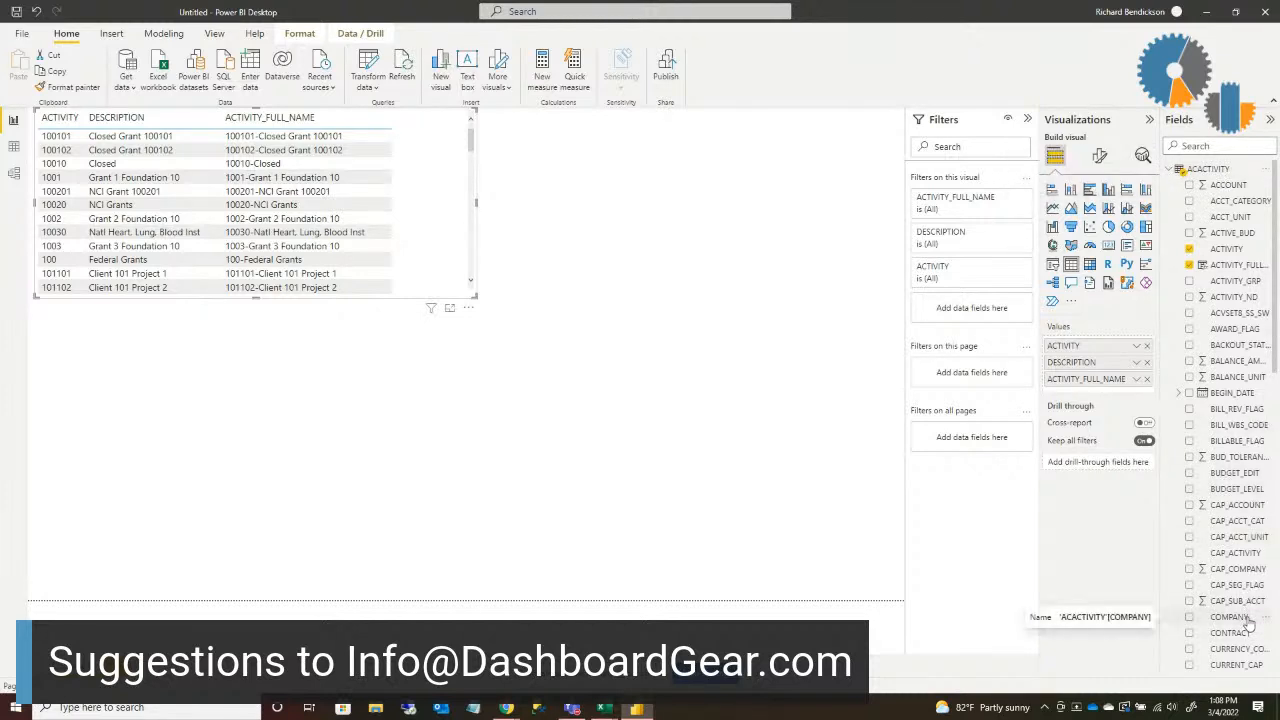
{"action": "left_click_drag", "start_coordinate": [1243, 618], "coordinate": [1122, 346]}
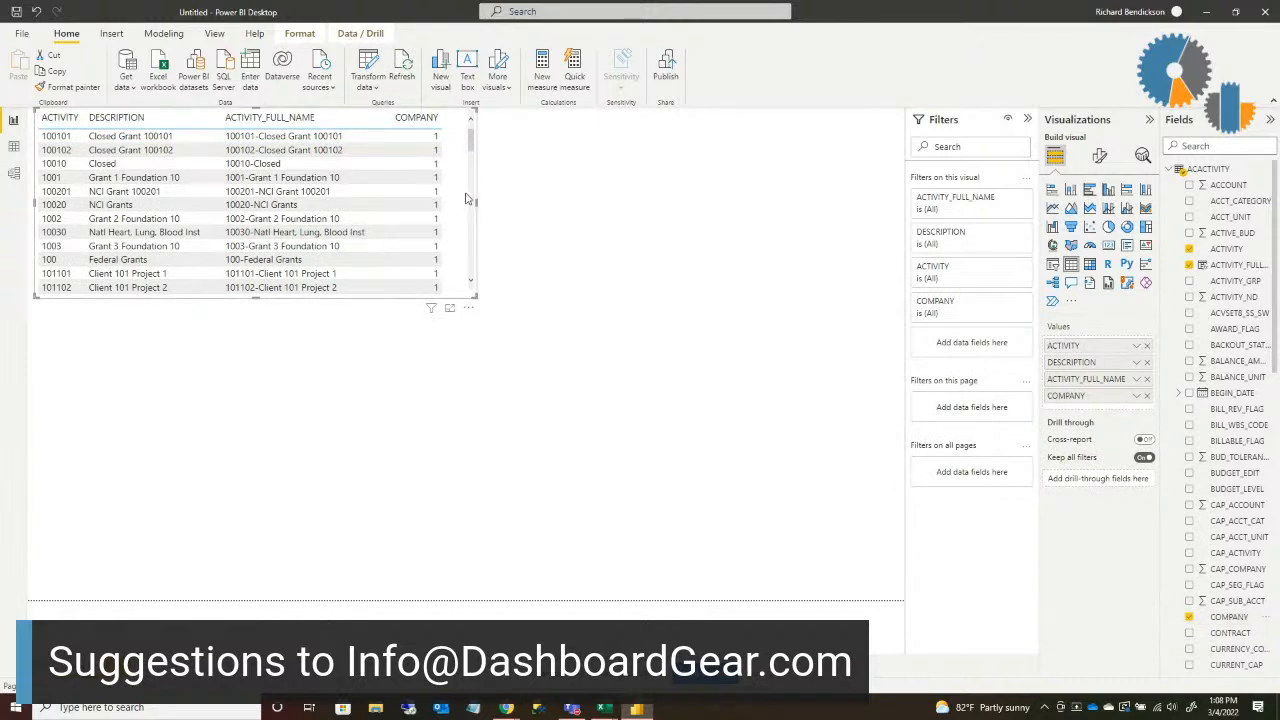
{"action": "left_click_drag", "start_coordinate": [477, 203], "coordinate": [852, 290]}
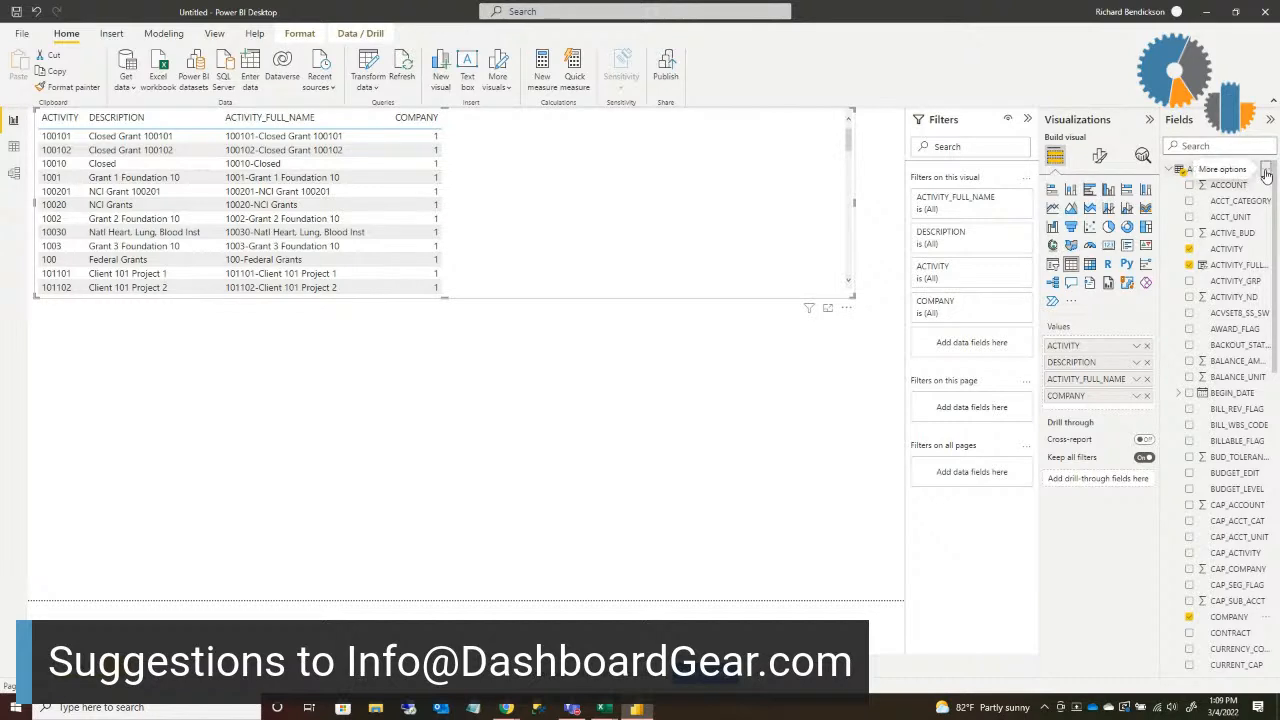
Step: Add a calculated column named COMPANY_NAME to the ACACTIVITY table
{"action": "left_click", "coordinate": [1265, 171]}
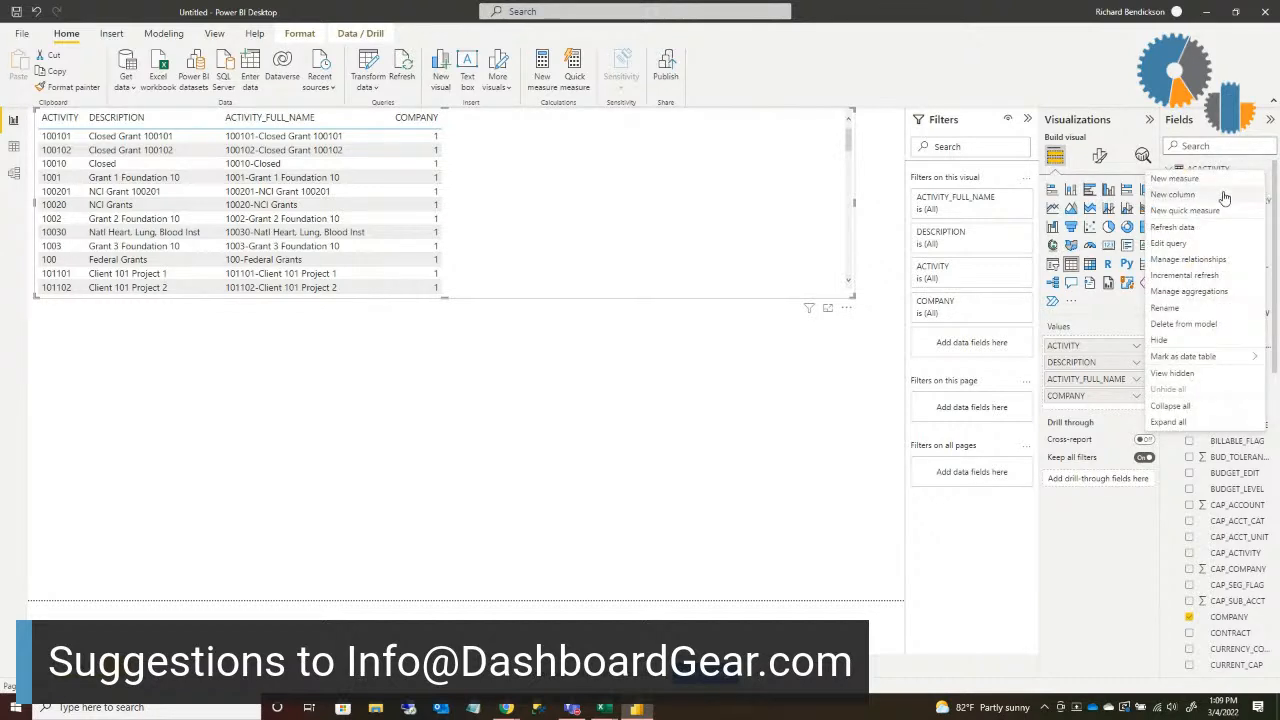
{"action": "left_click", "coordinate": [1224, 196]}
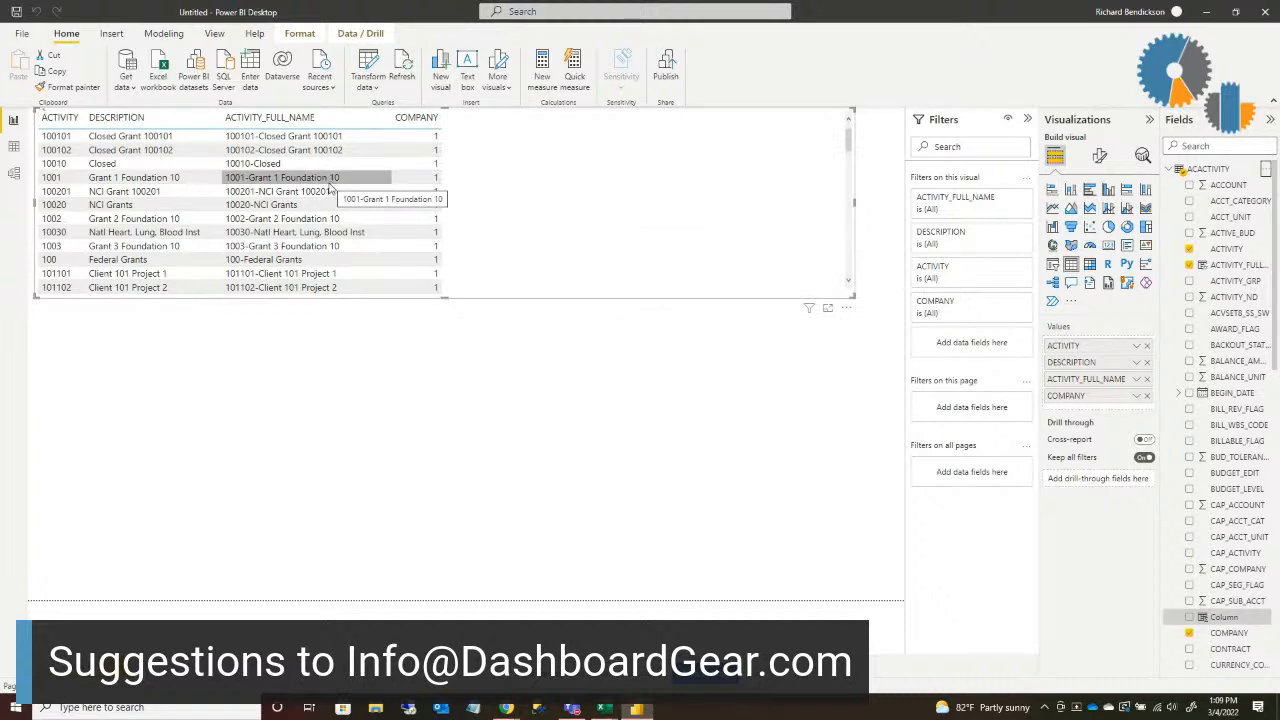
{"action": "double_click", "coordinate": [118, 117]}
{"action": "left_click", "coordinate": [121, 117]}
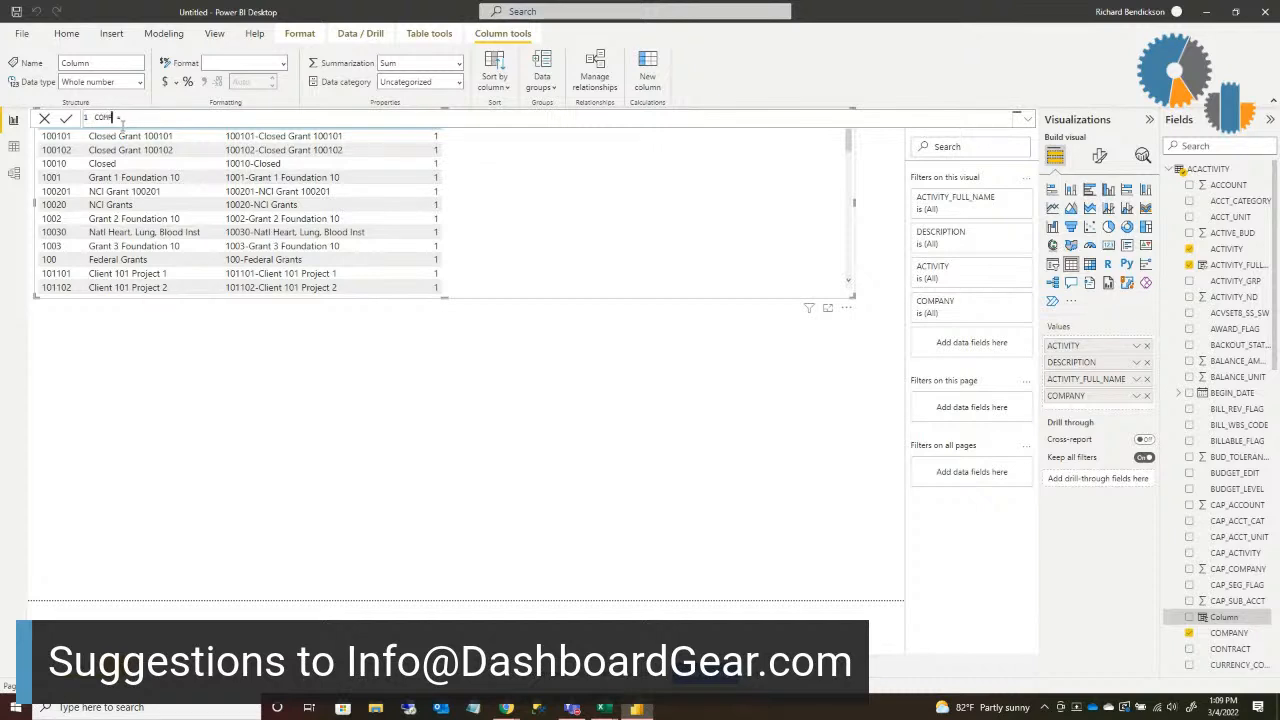
{"action": "type", "text": "COMPANY_NAME ="}
Step: Define COMPANY_NAME with the formula RELATED(GLSYSTEM[NAME]) and commit it
{"action": "left_click", "coordinate": [204, 119]}
{"action": "type", "text": "RELATED"}
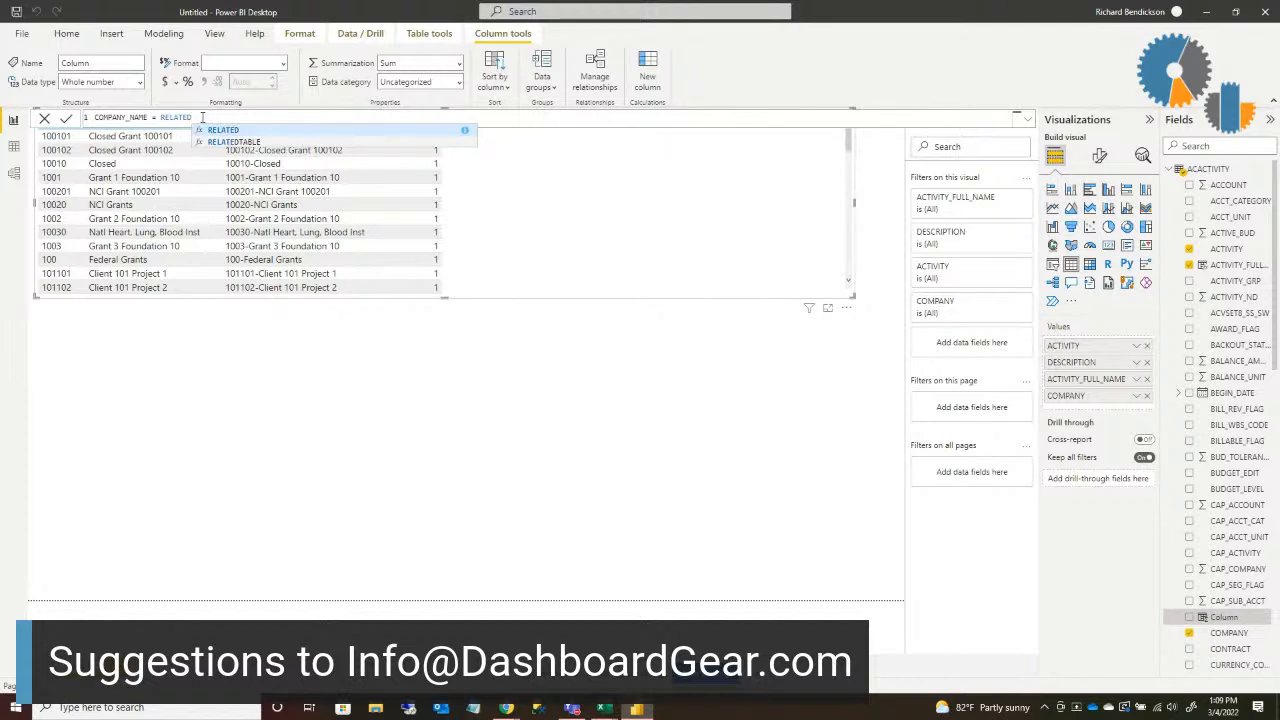
{"action": "type", "text": "(G"}
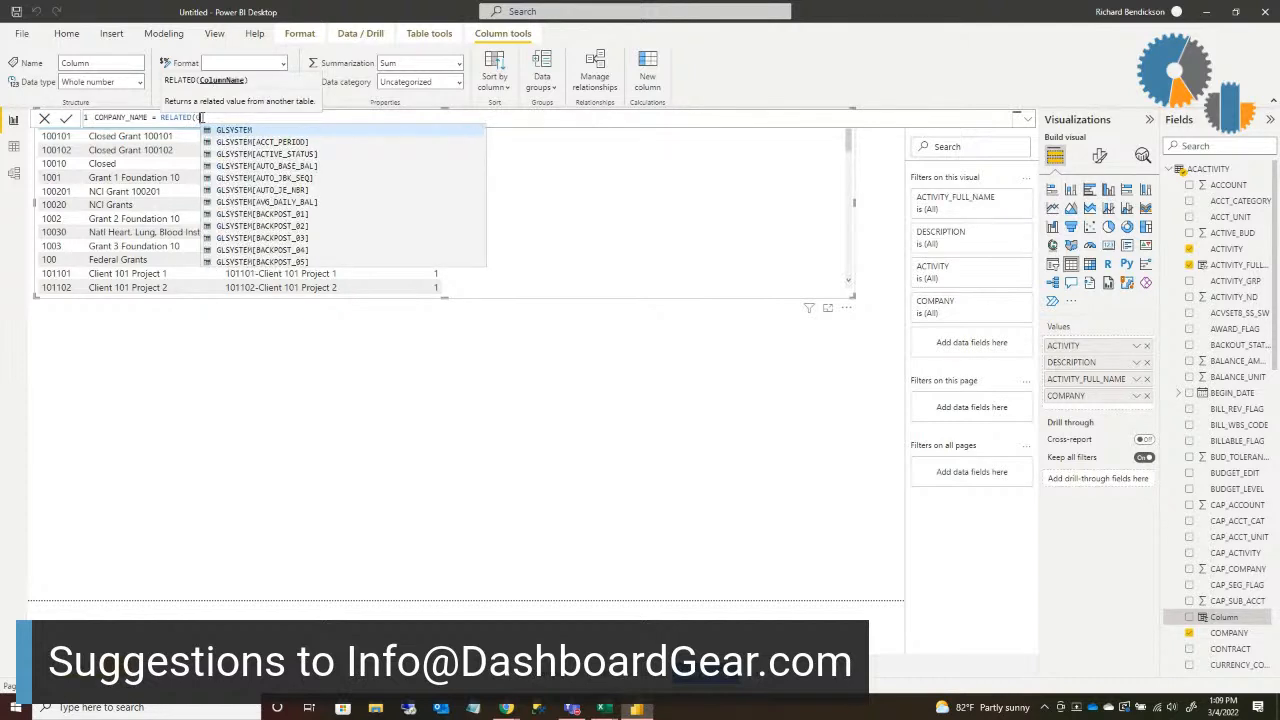
{"action": "type", "text": "LSYSTEM"}
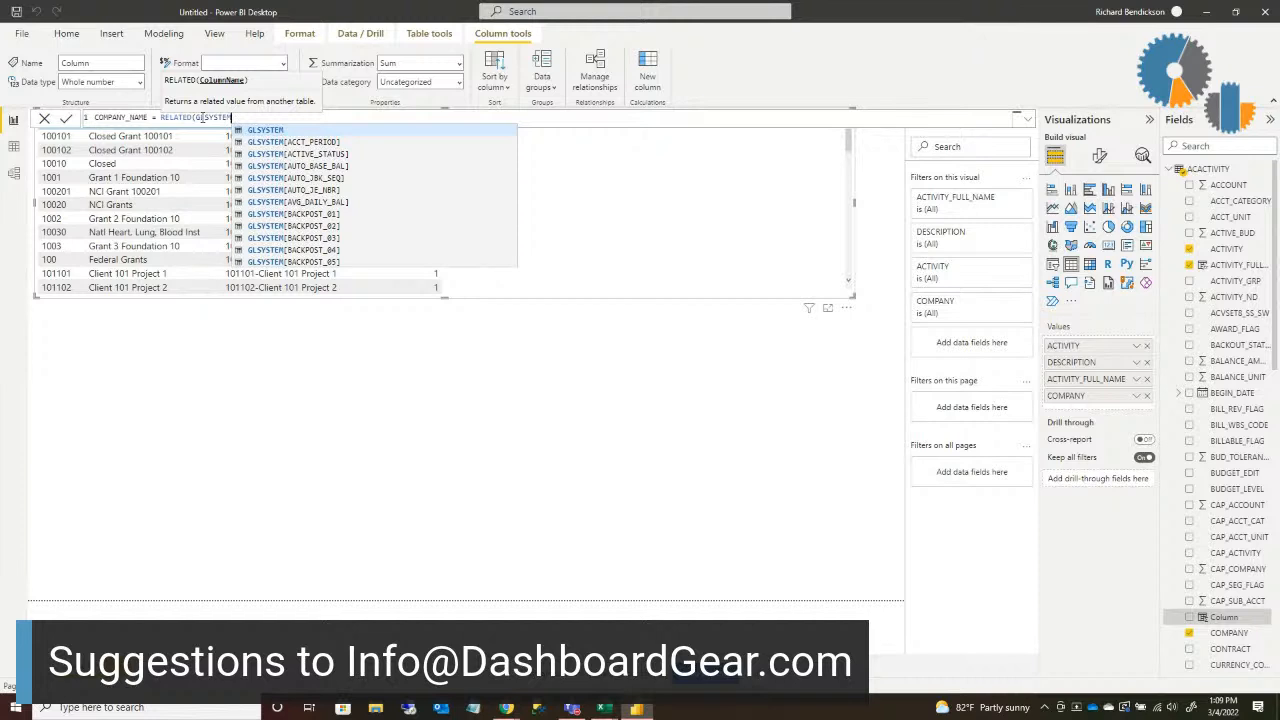
{"action": "type", "text": "[NAME"}
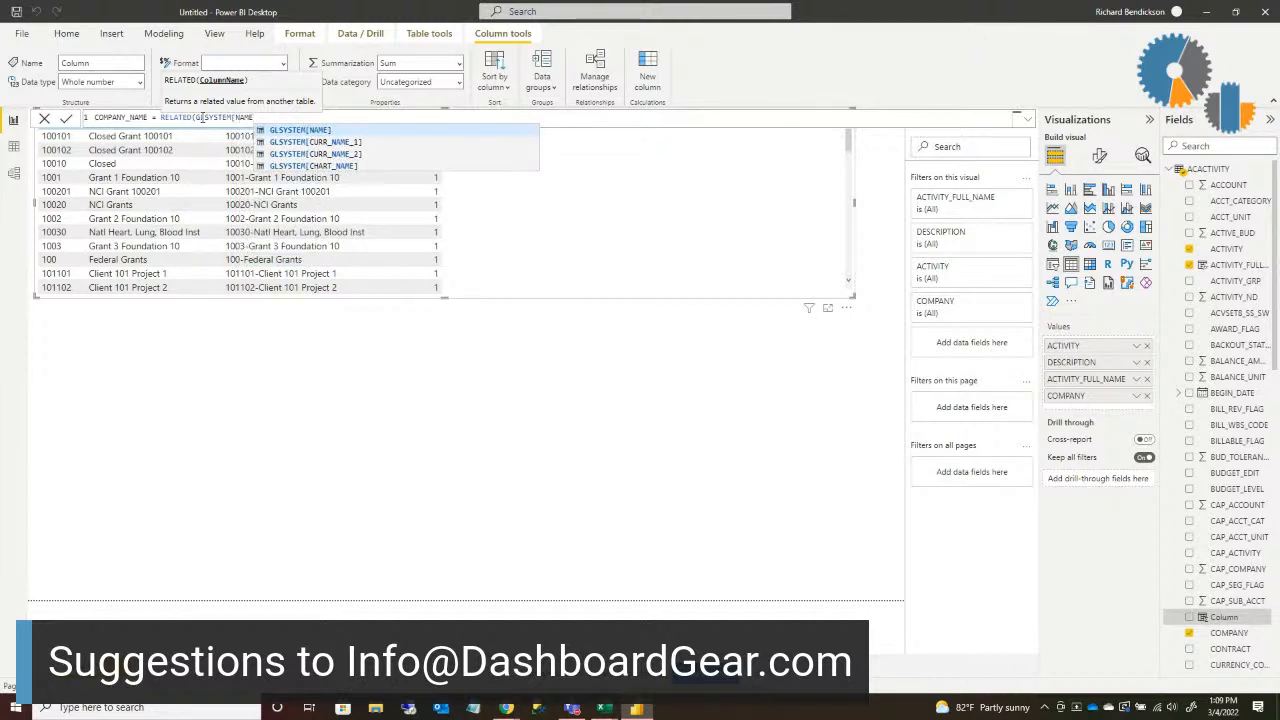
{"action": "type", "text": "])"}
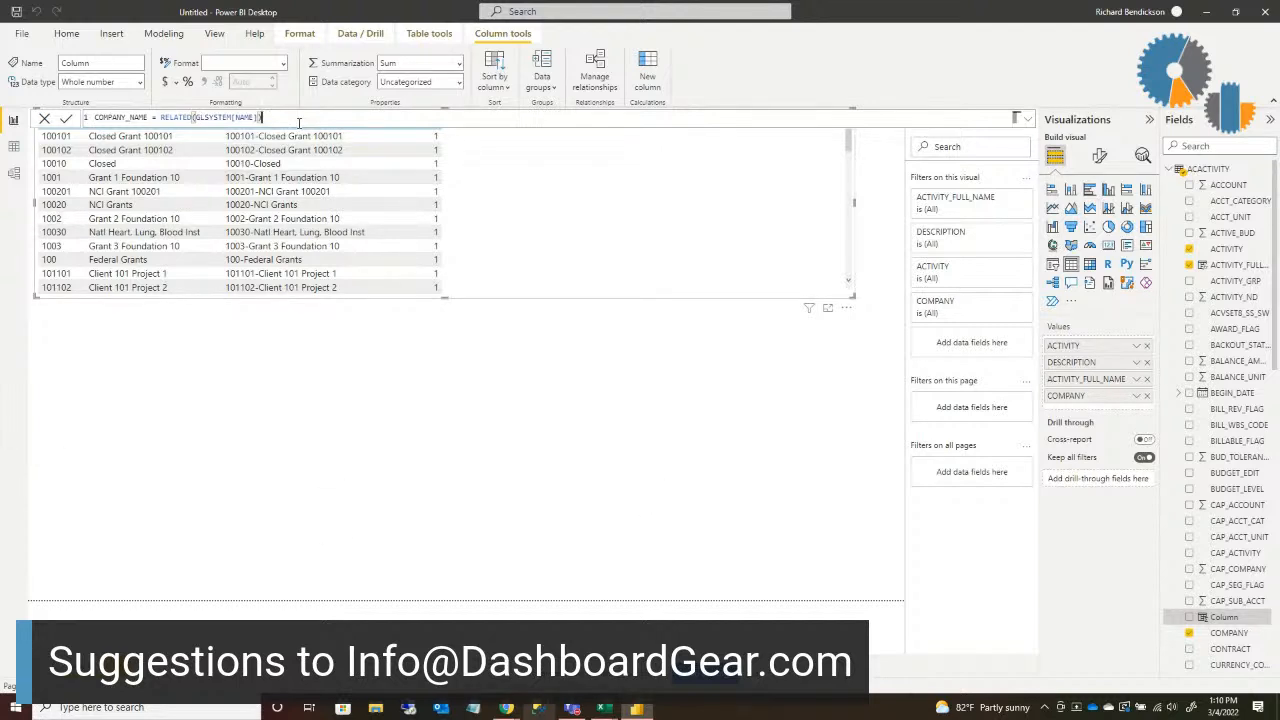
{"action": "key", "text": "Return"}
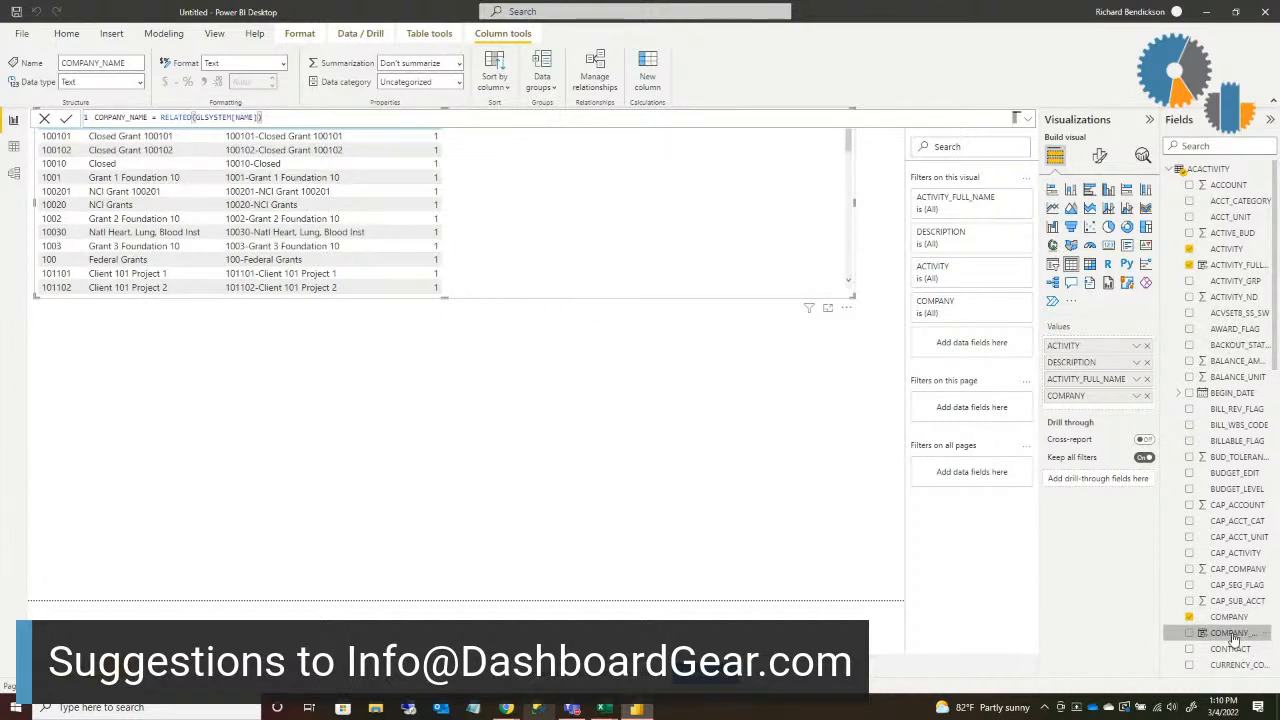
Step: Append COMPANY_NAME and BALANCE_AMOUNT as columns of the table visual and extend its height to nearly the full page
{"action": "left_click_drag", "start_coordinate": [1232, 637], "coordinate": [1112, 400]}
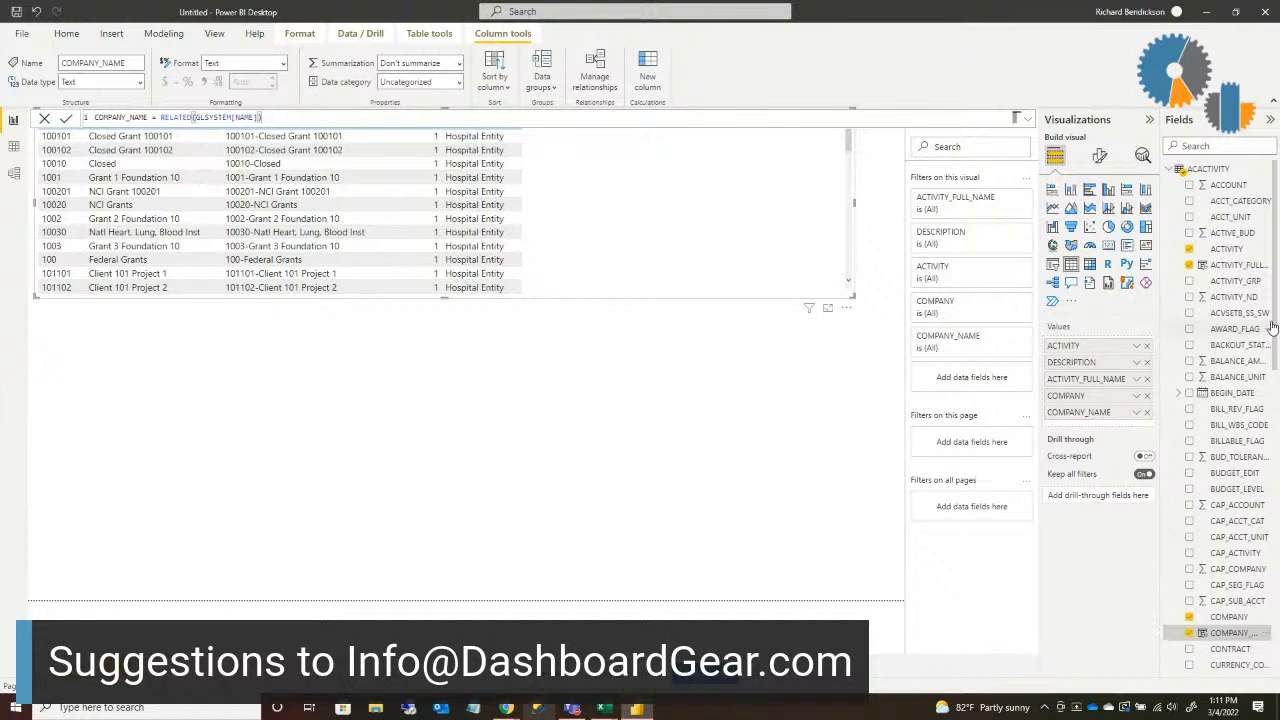
{"action": "left_click", "coordinate": [1265, 172]}
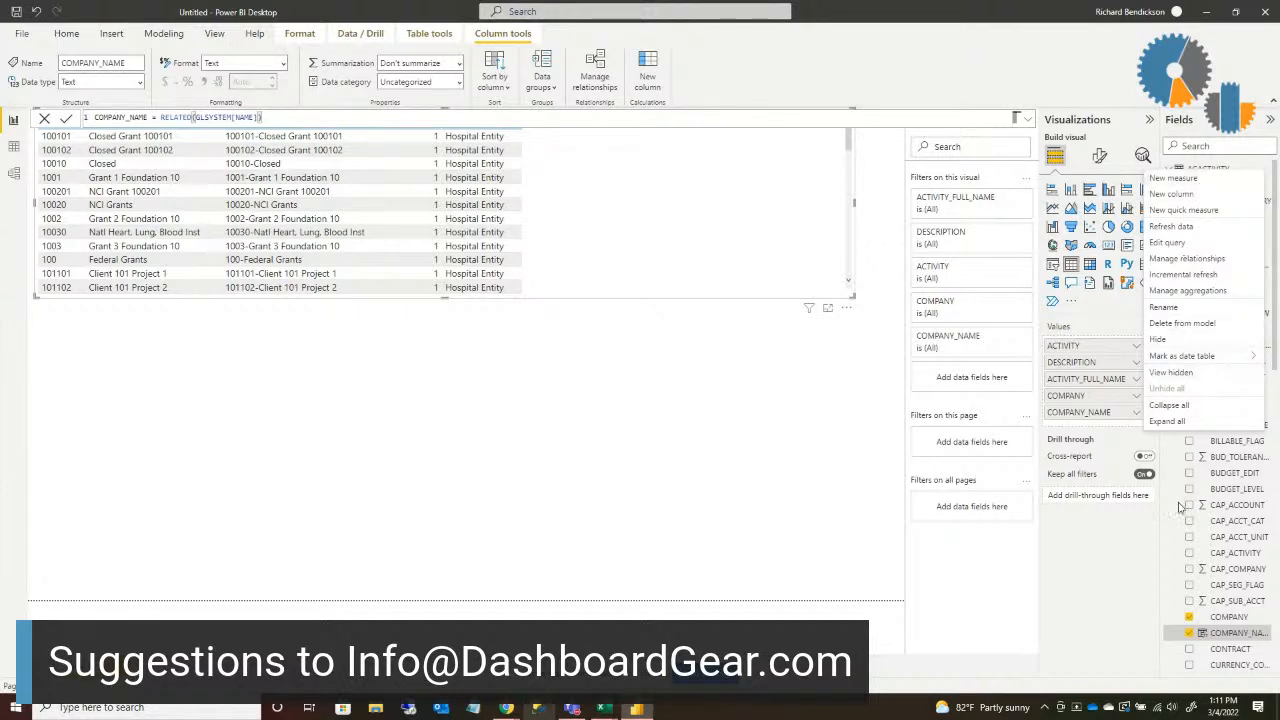
{"action": "left_click", "coordinate": [1068, 564]}
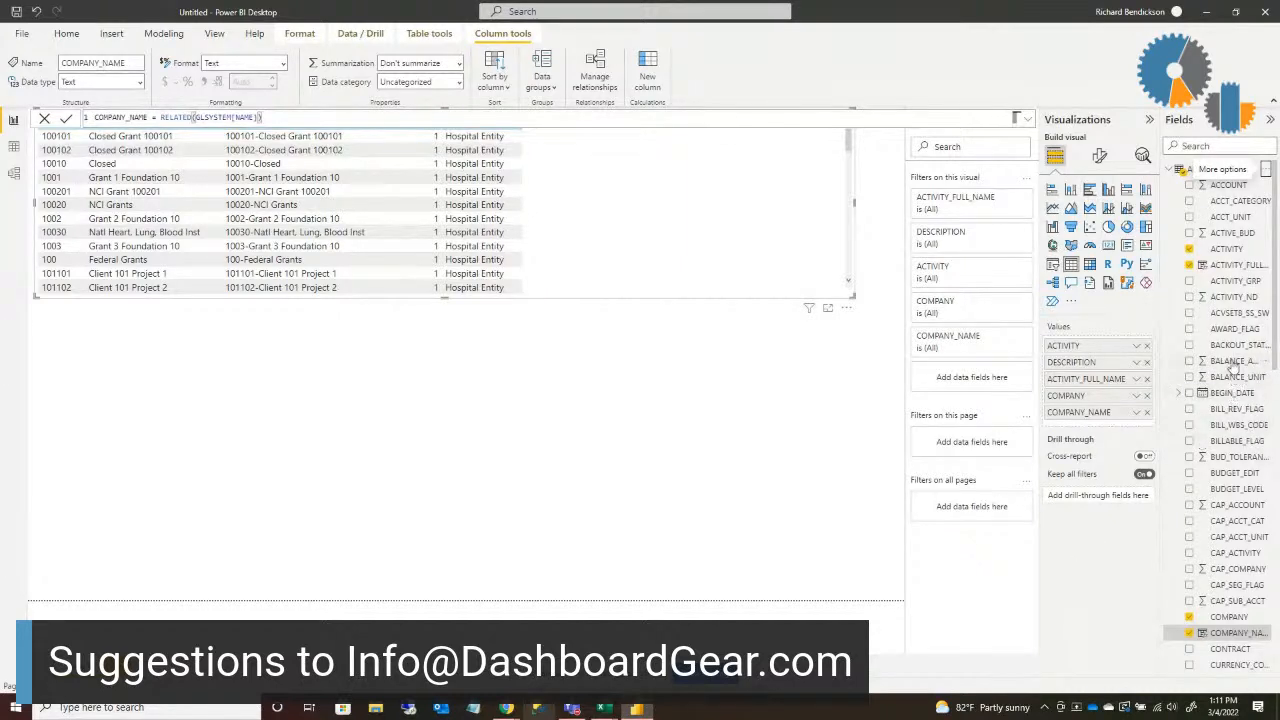
{"action": "left_click_drag", "start_coordinate": [1232, 361], "coordinate": [660, 225]}
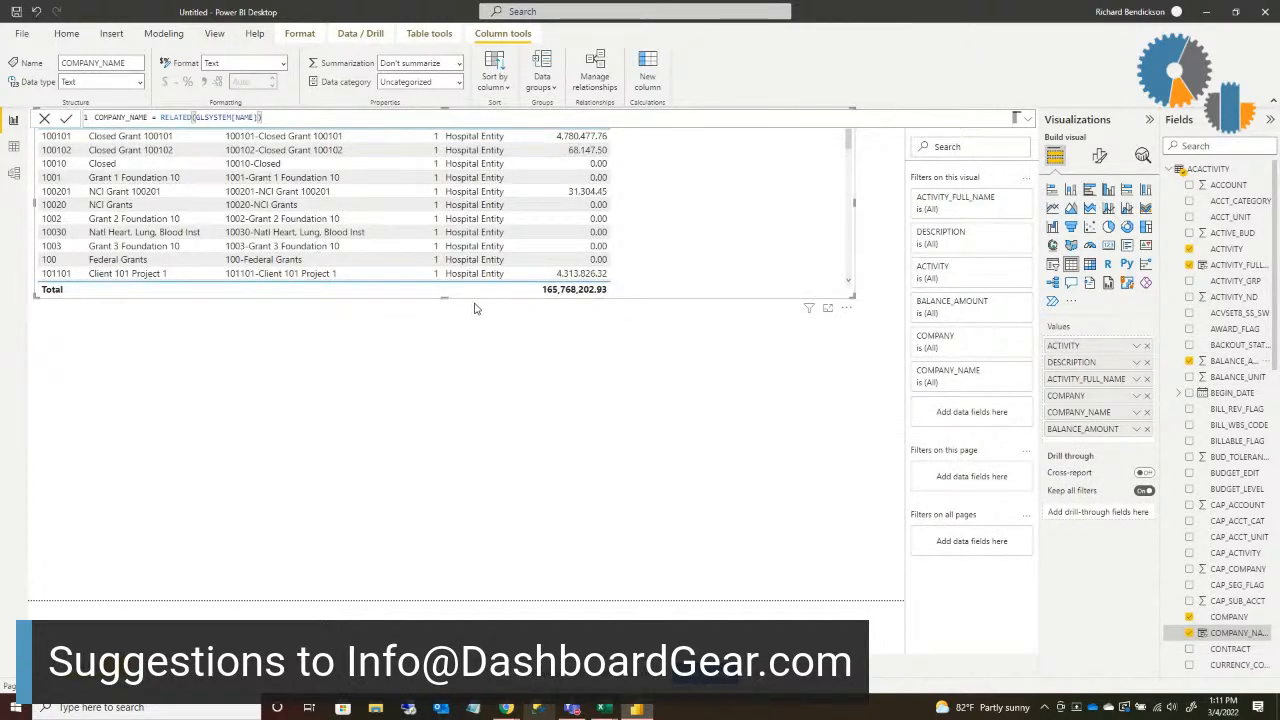
{"action": "left_click_drag", "start_coordinate": [445, 297], "coordinate": [474, 590]}
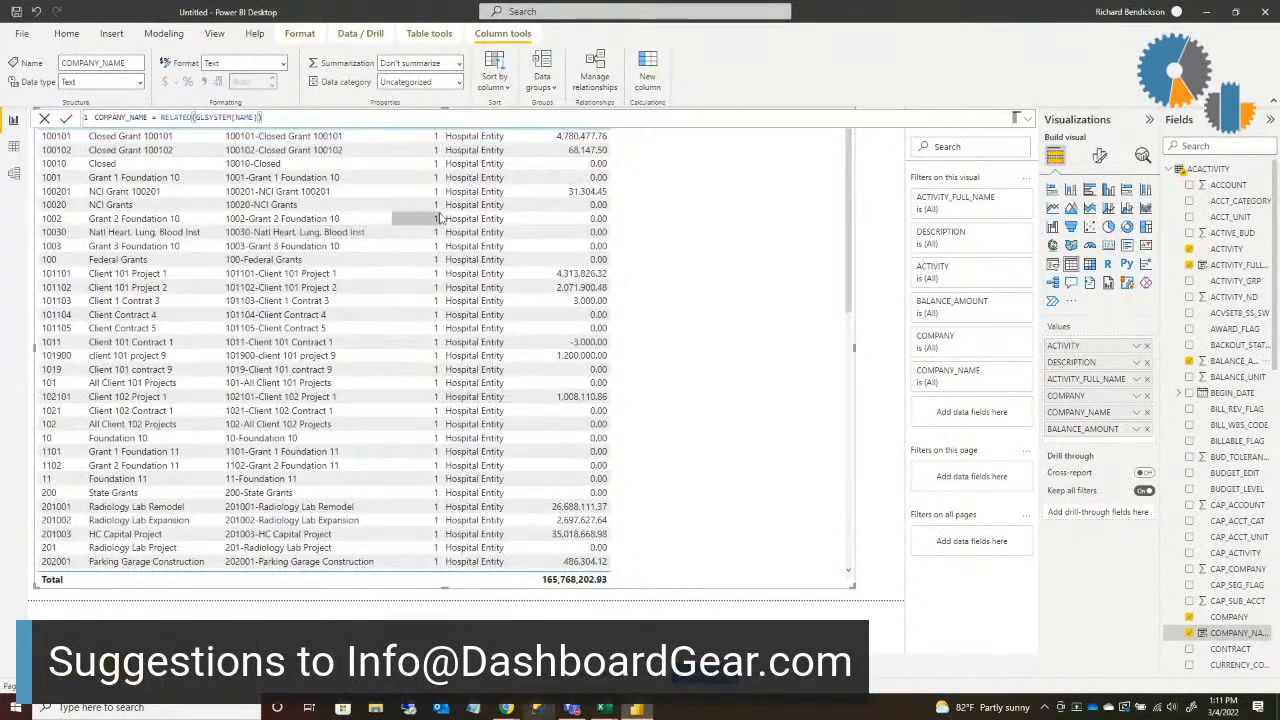
{"action": "left_click", "coordinate": [604, 144]}
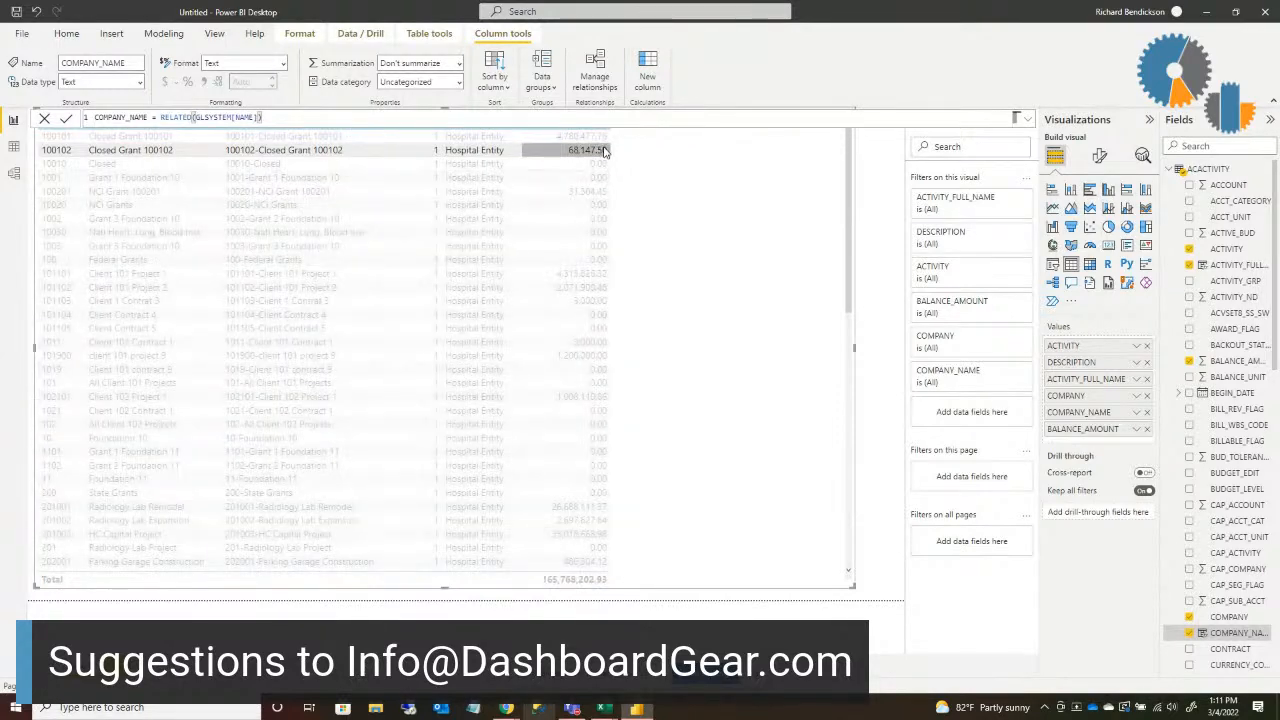
{"action": "left_click", "coordinate": [663, 150]}
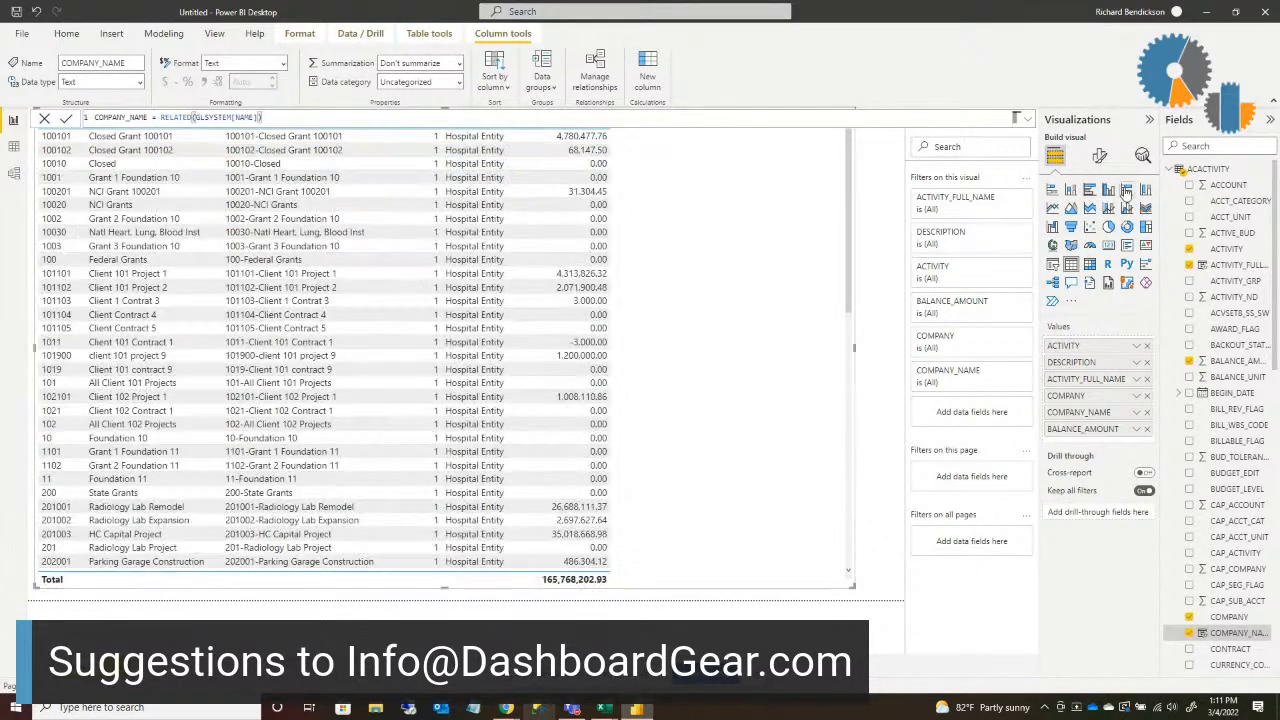
Step: Create a new measure named PESSIMIST in the ACACTIVITY table
{"action": "left_click", "coordinate": [1268, 175]}
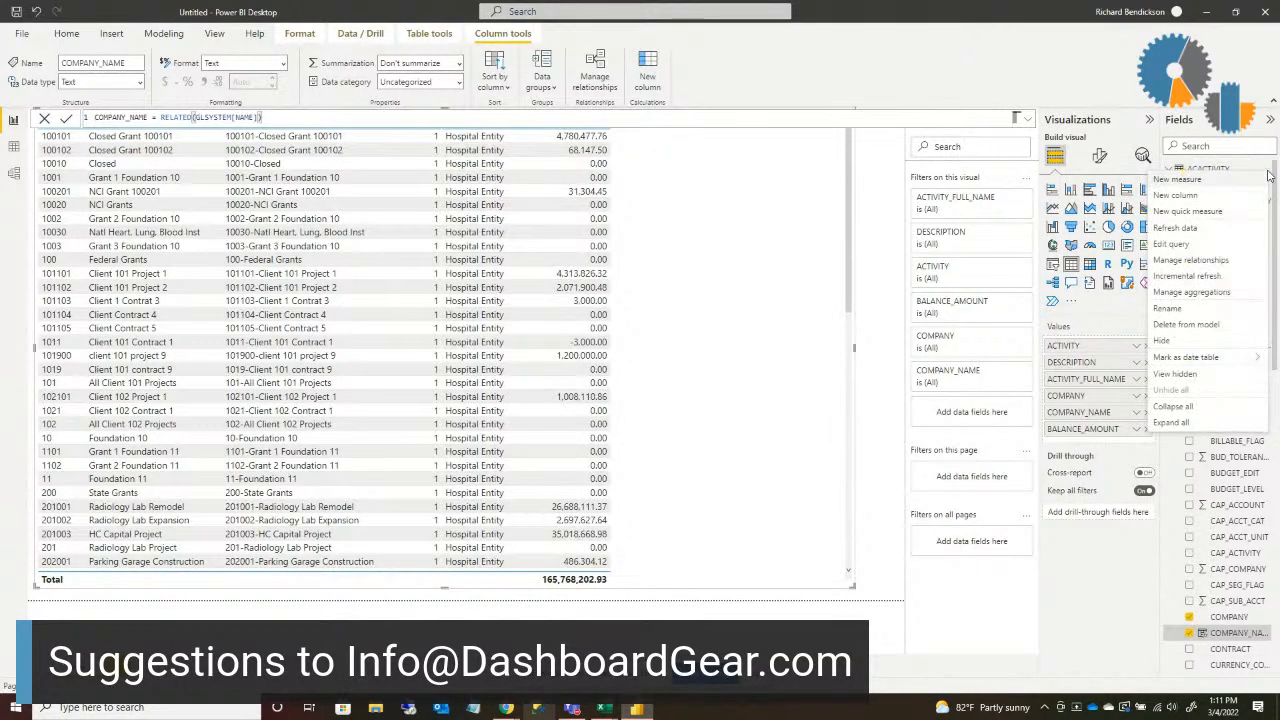
{"action": "left_click", "coordinate": [1192, 180]}
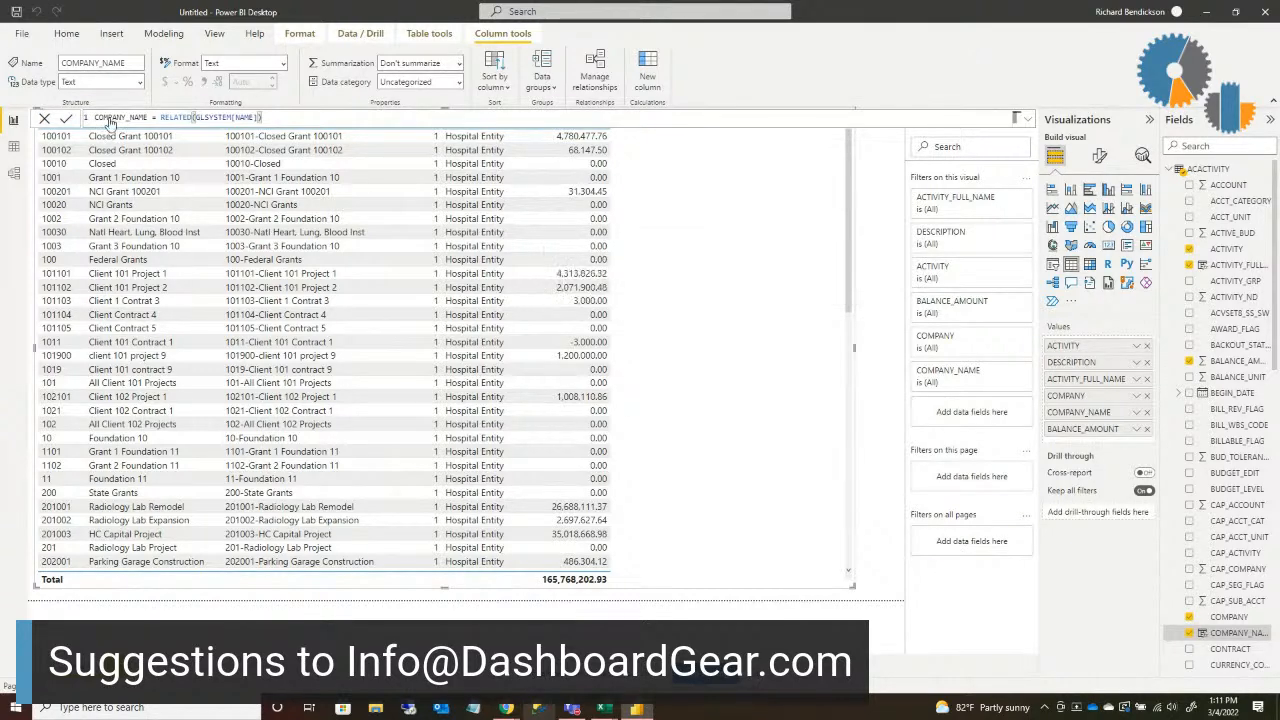
{"action": "left_click", "coordinate": [146, 117]}
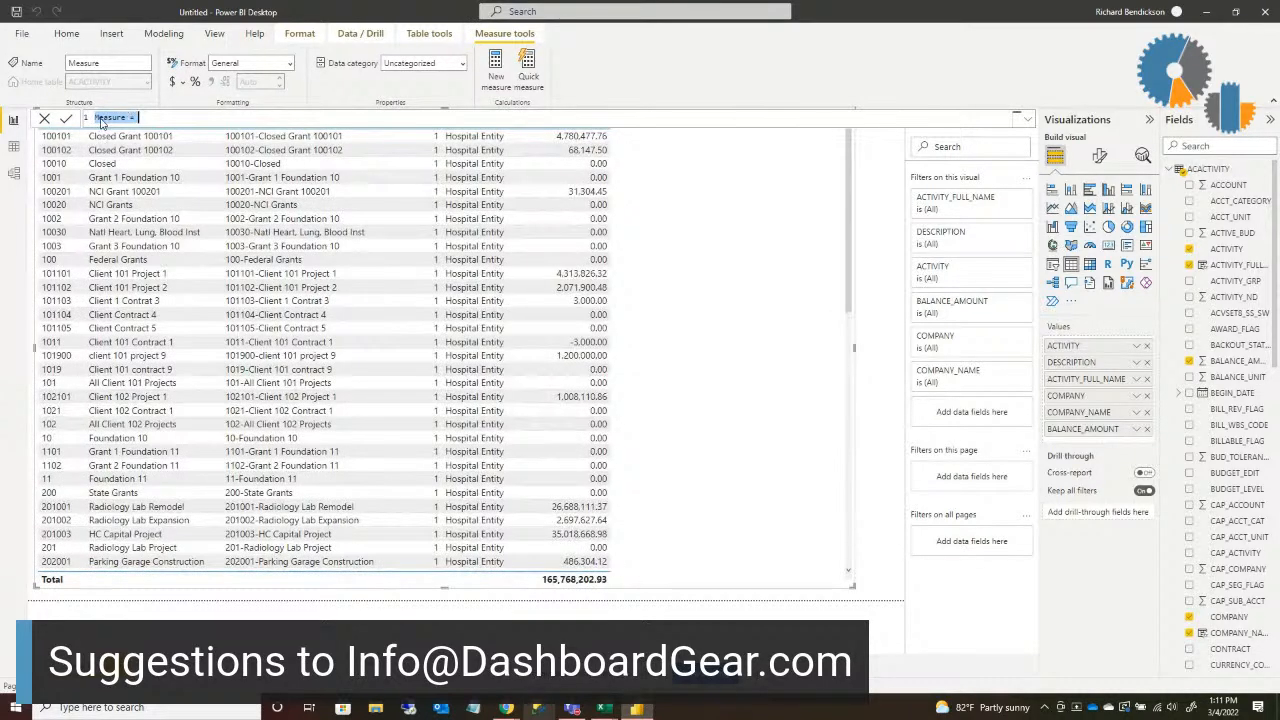
{"action": "left_click", "coordinate": [110, 117]}
{"action": "double_click", "coordinate": [117, 117]}
{"action": "type", "text": "FOR"}
{"action": "key", "text": "BackSpace"}
{"action": "key", "text": "BackSpace"}
{"action": "key", "text": "BackSpace"}
{"action": "type", "text": "PESSI"}
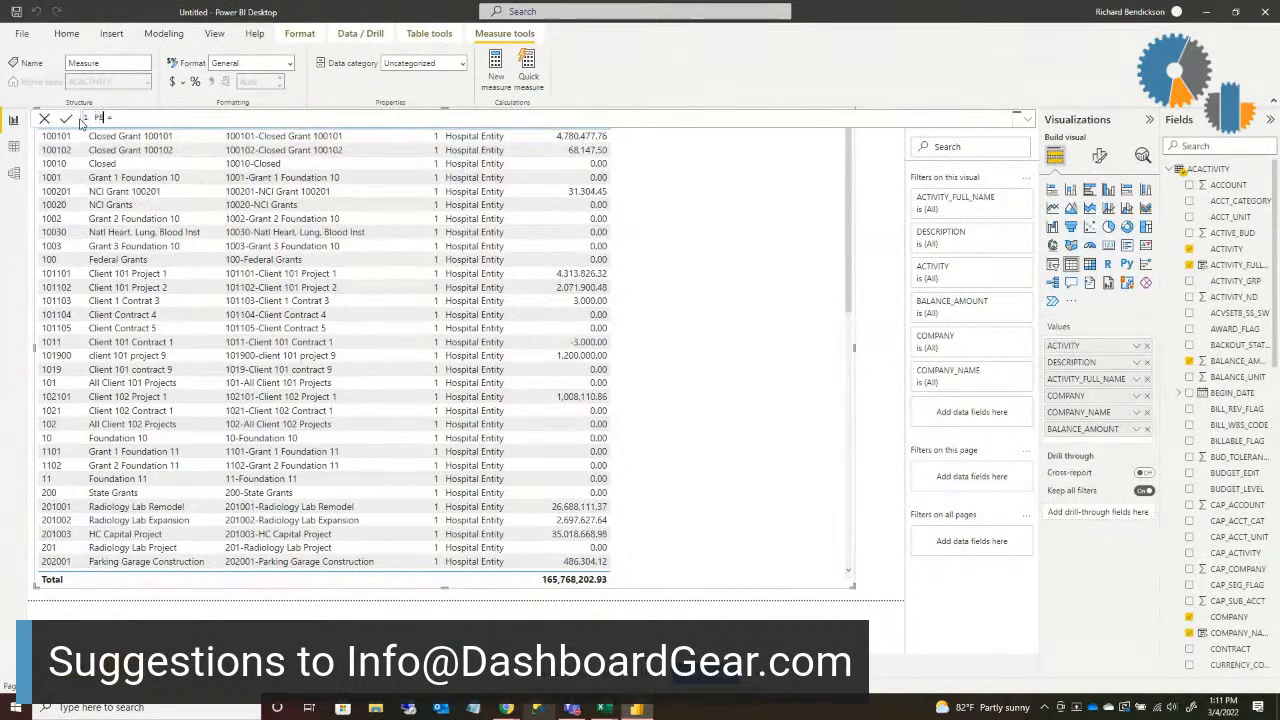
{"action": "type", "text": "MIST = [B"}
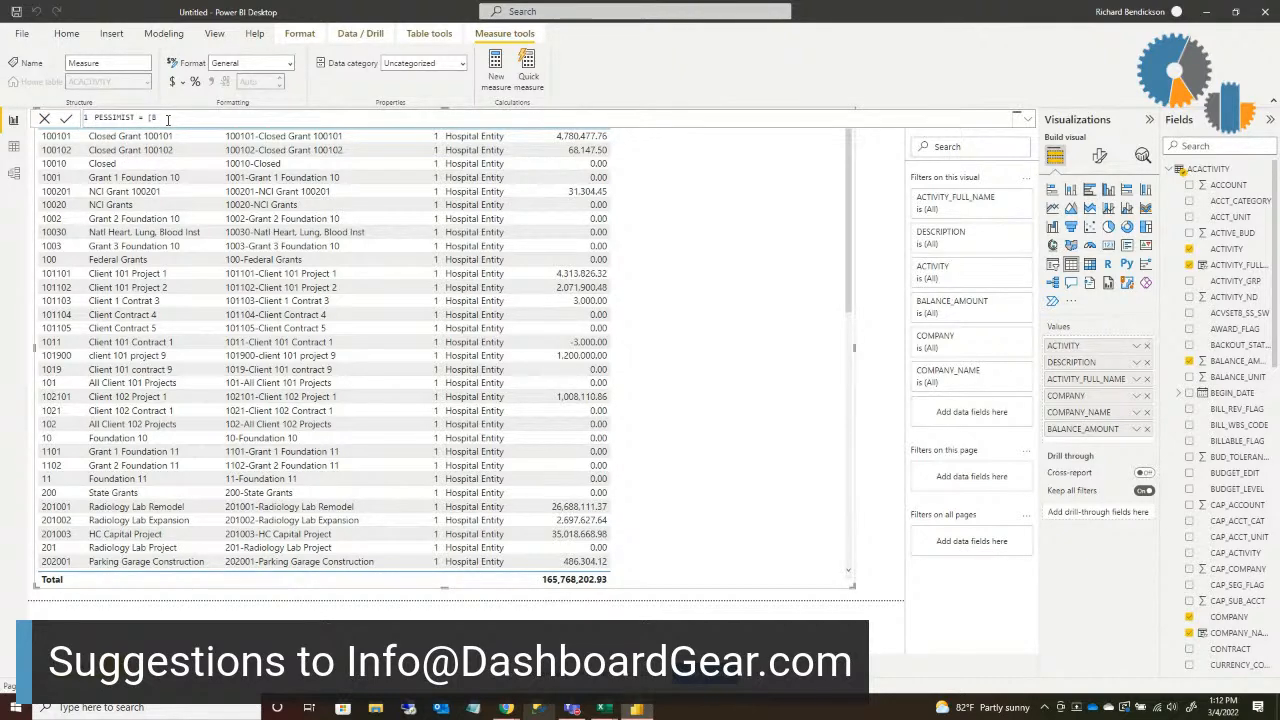
Step: Define the PESSIMIST measure with the formula SUM([BALANCE_AMOUNT])*.9 and commit it
{"action": "key", "text": "BackSpace"}
{"action": "key", "text": "BackSpace"}
{"action": "type", "text": "SUM"}
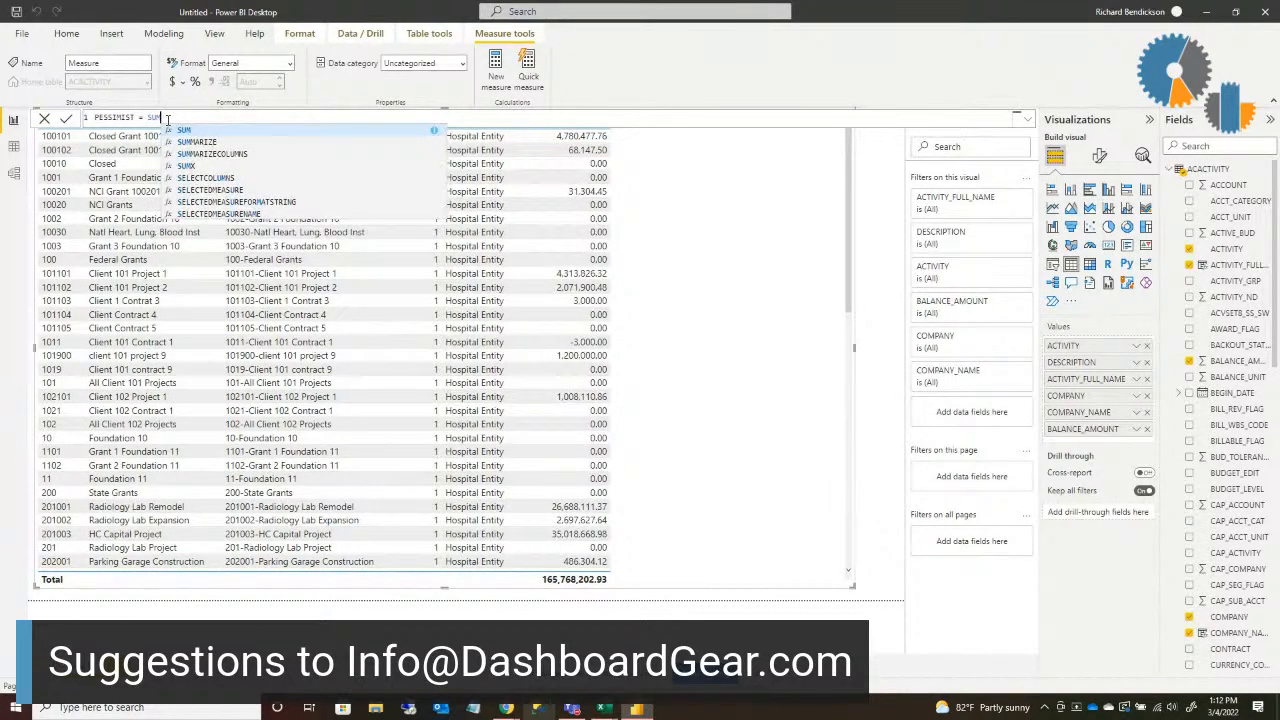
{"action": "type", "text": "("}
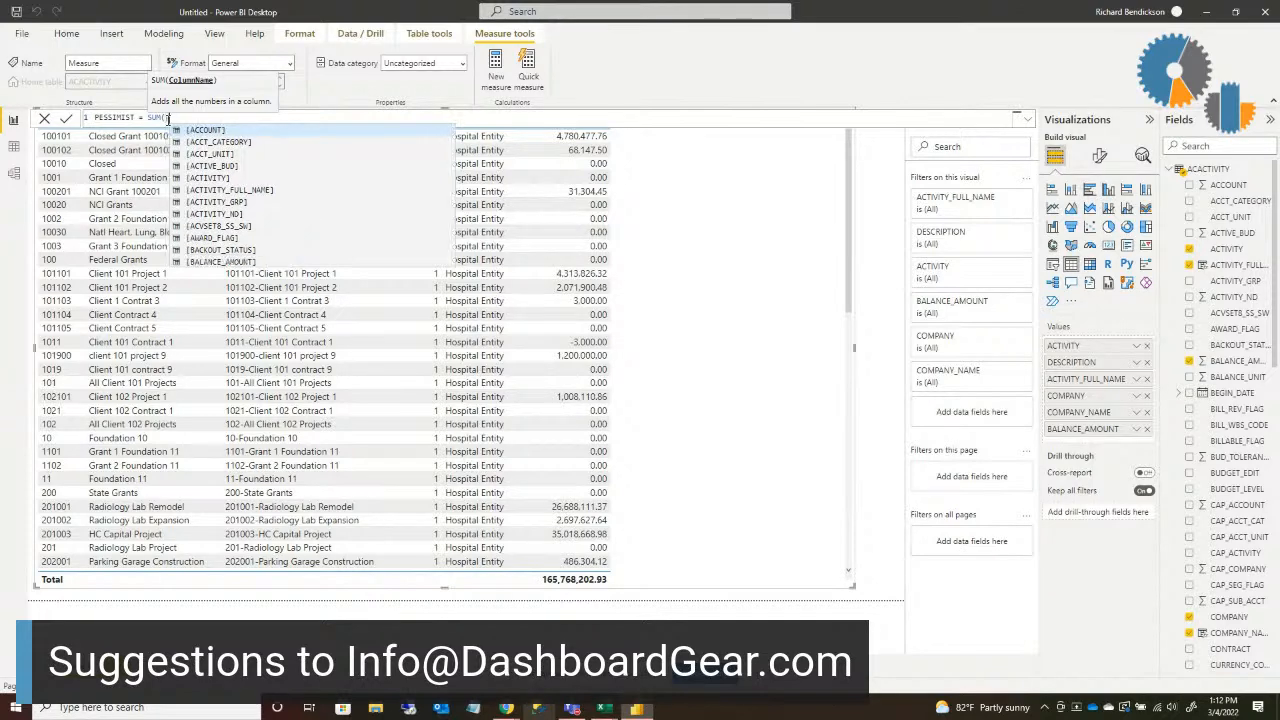
{"action": "type", "text": "[BALA"}
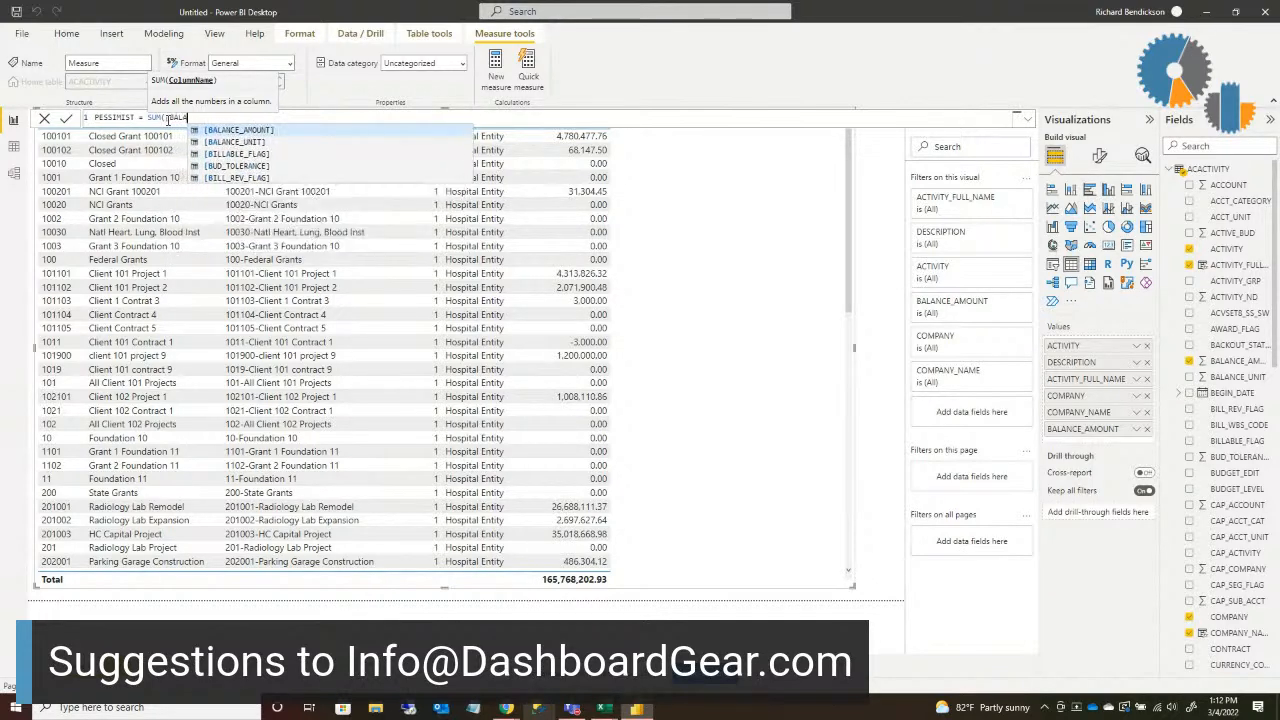
{"action": "left_click", "coordinate": [225, 131]}
{"action": "type", "text": ")"}
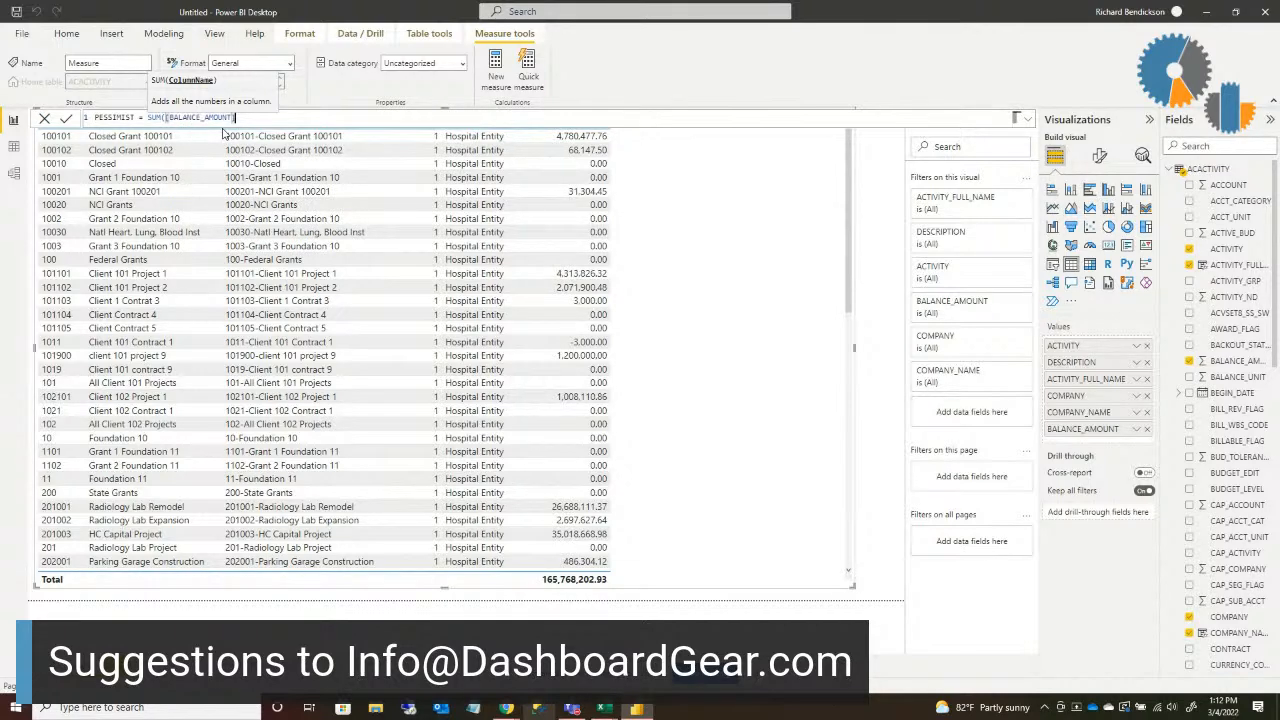
{"action": "key", "text": "Return"}
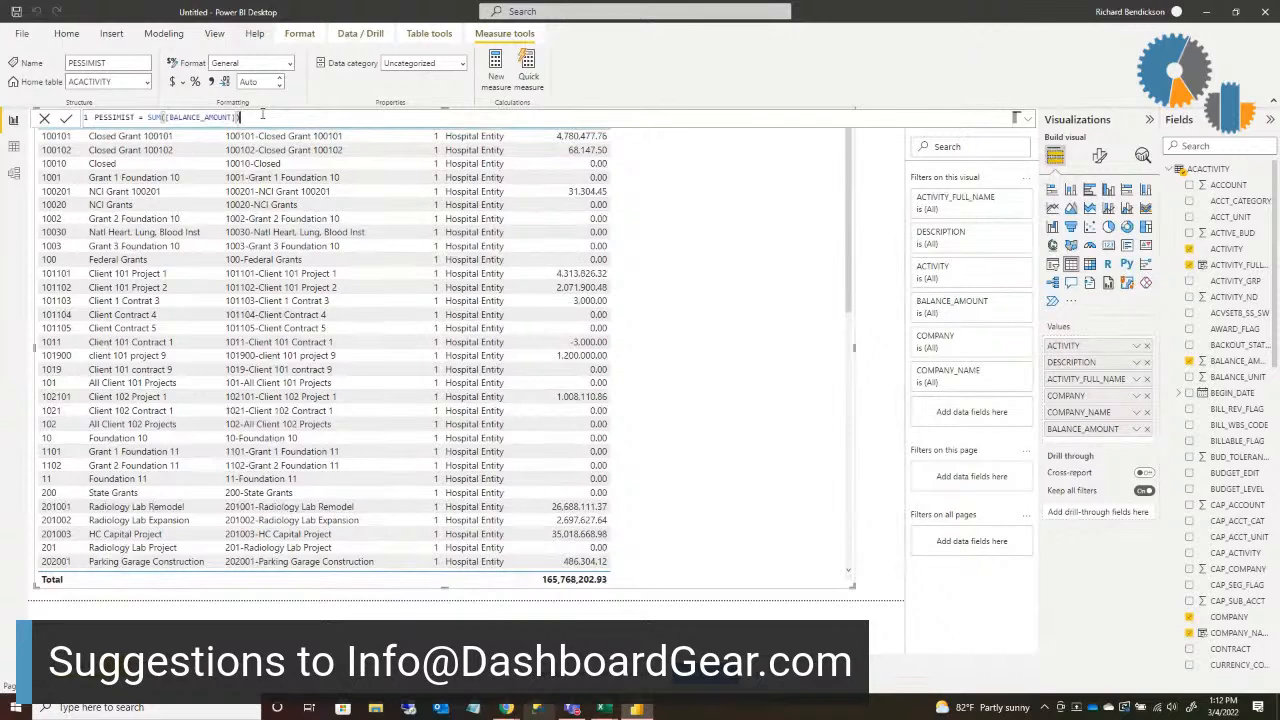
{"action": "type", "text": "*"}
{"action": "key", "text": "Return"}
Step: Add the PESSIMIST measure from the ACACTIVITY table as a column of the table visual
{"action": "scroll", "coordinate": [1275, 405], "scroll_direction": "down", "scroll_amount": 3}
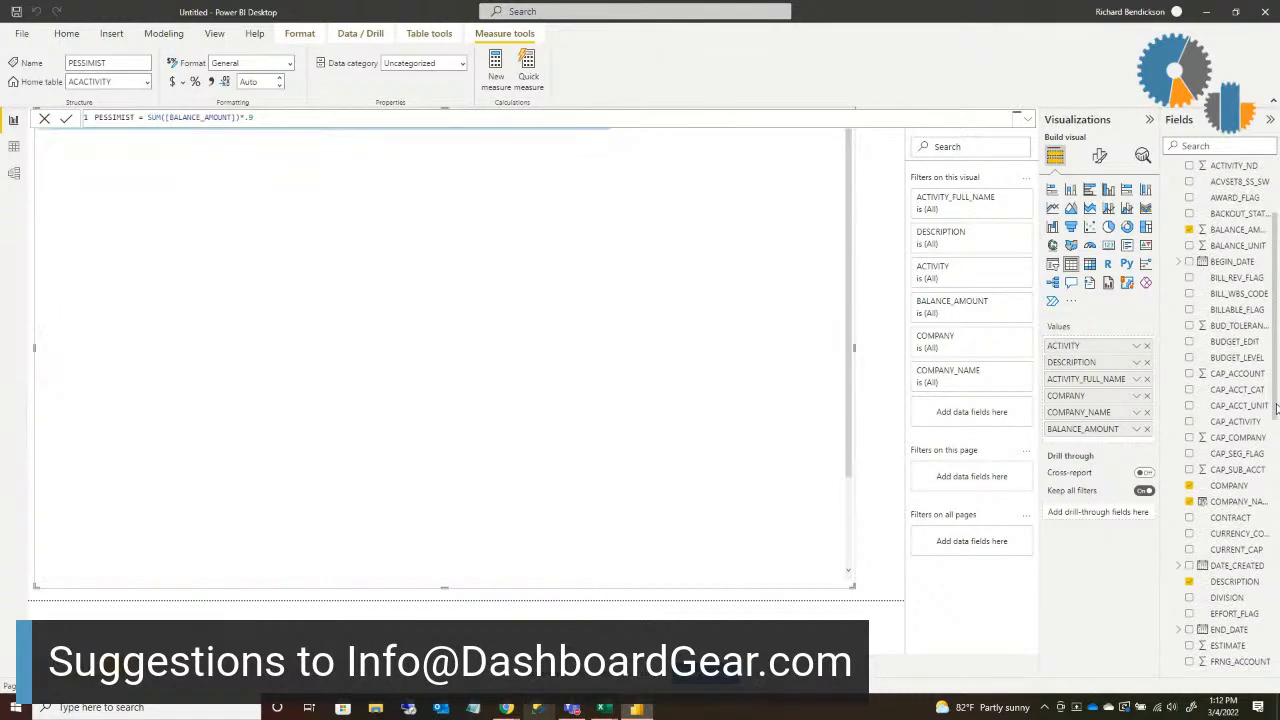
{"action": "scroll", "coordinate": [1276, 458], "scroll_direction": "down", "scroll_amount": 10}
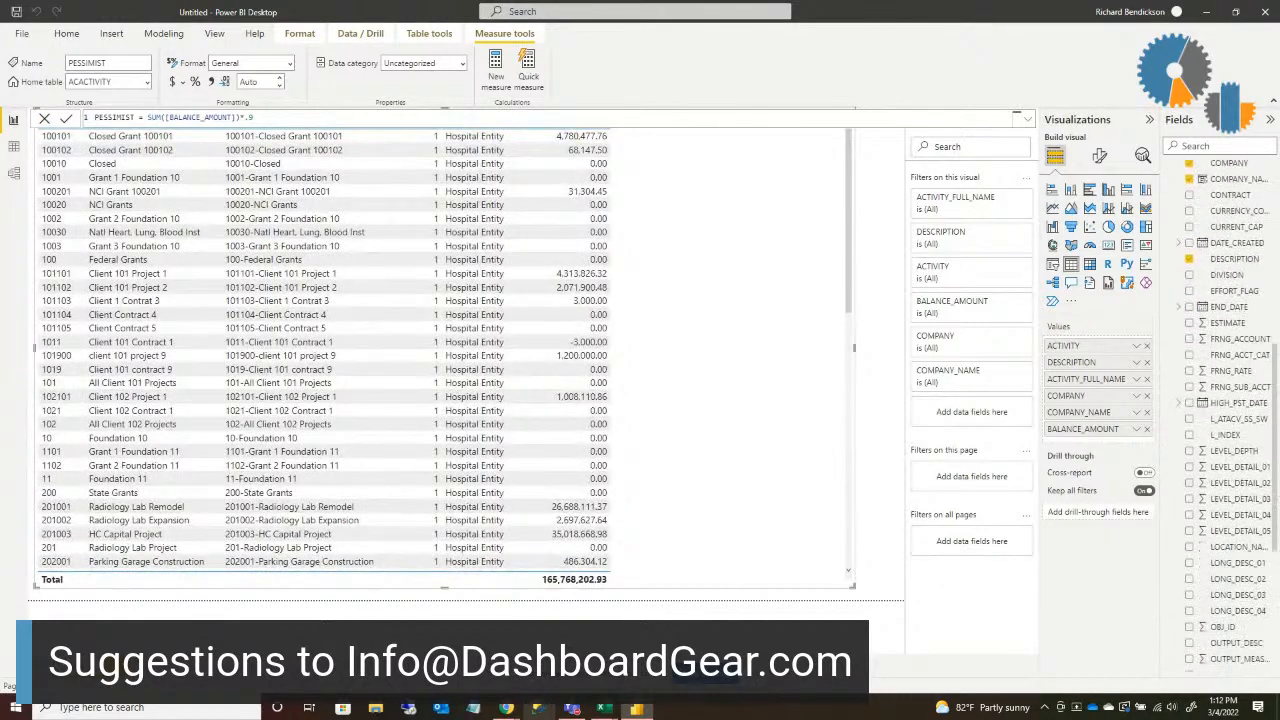
{"action": "scroll", "coordinate": [1247, 605], "scroll_direction": "down", "scroll_amount": 2}
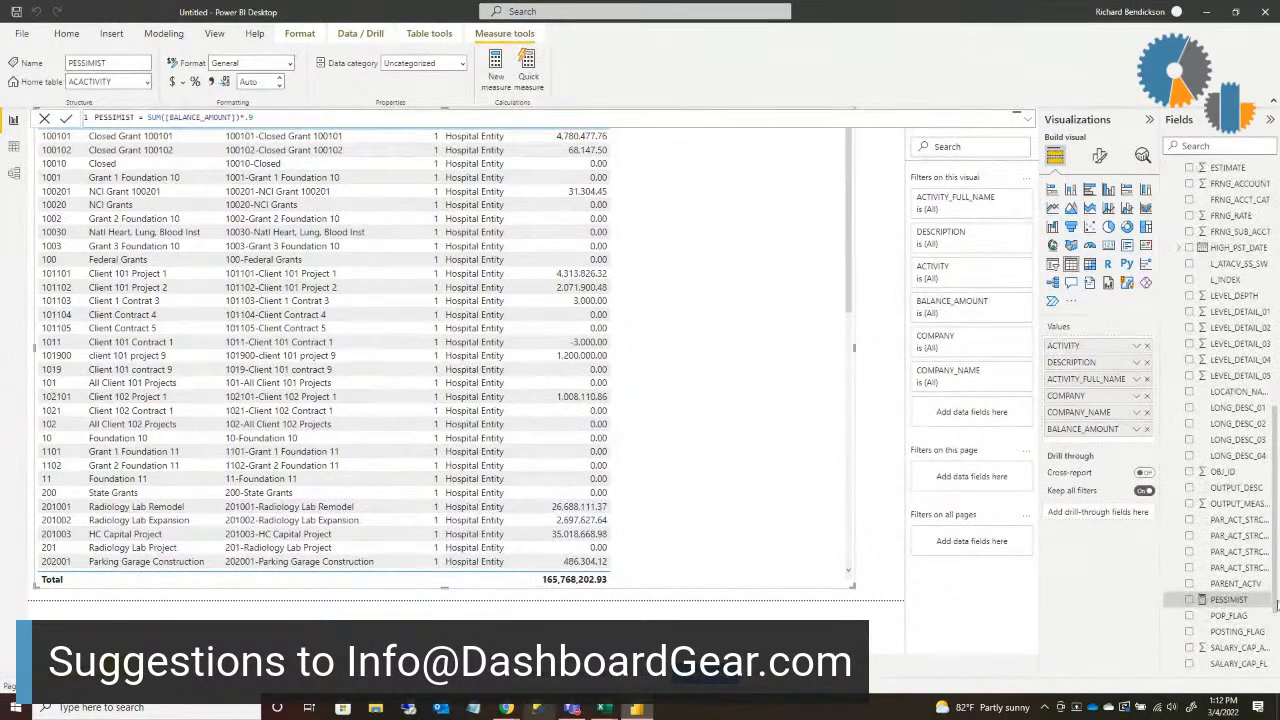
{"action": "left_click_drag", "start_coordinate": [1247, 605], "coordinate": [725, 367]}
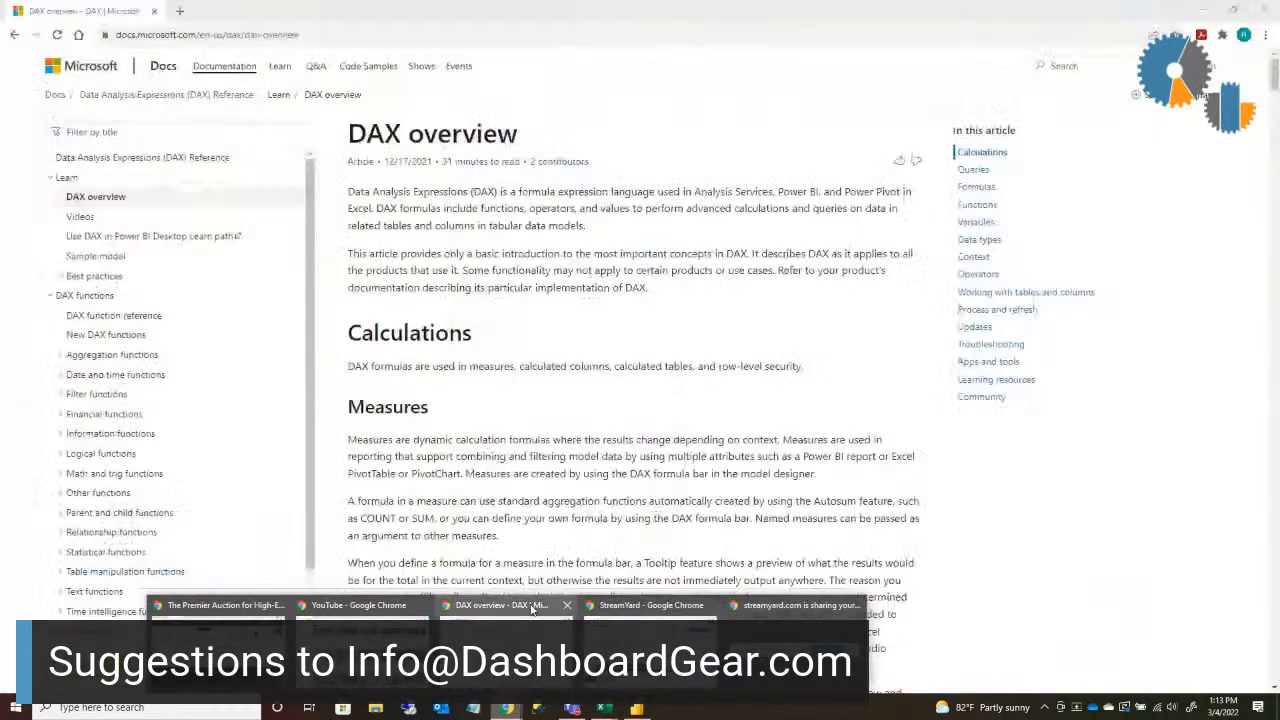
Step: Switch to Chrome to view the Microsoft Docs DAX overview page, and return to the Power BI Desktop report
{"action": "left_click", "coordinate": [505, 605]}
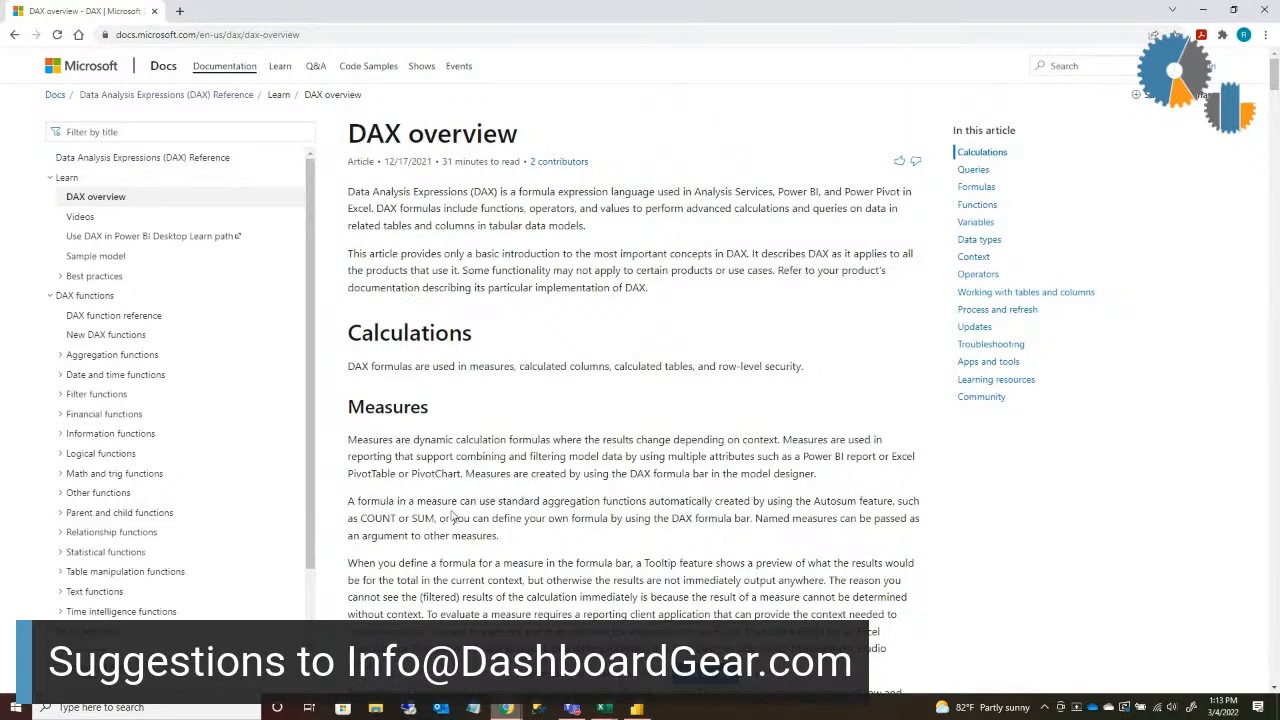
{"action": "left_click", "coordinate": [637, 710]}
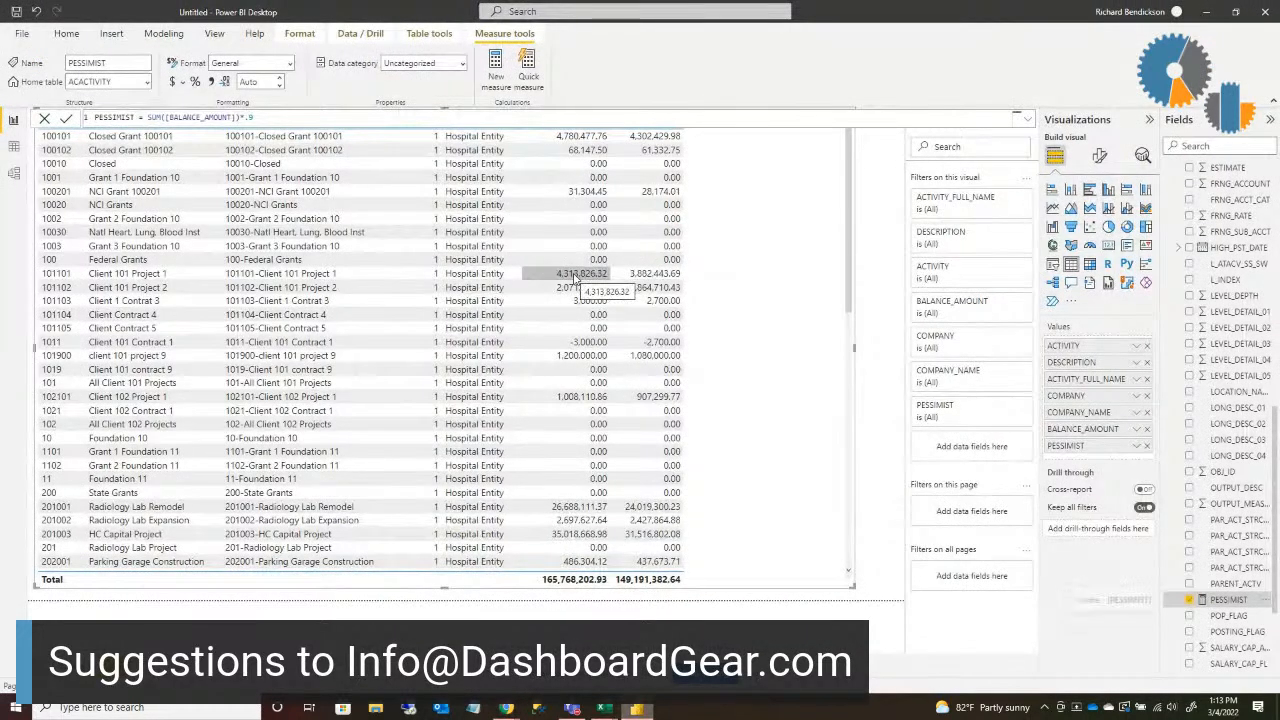